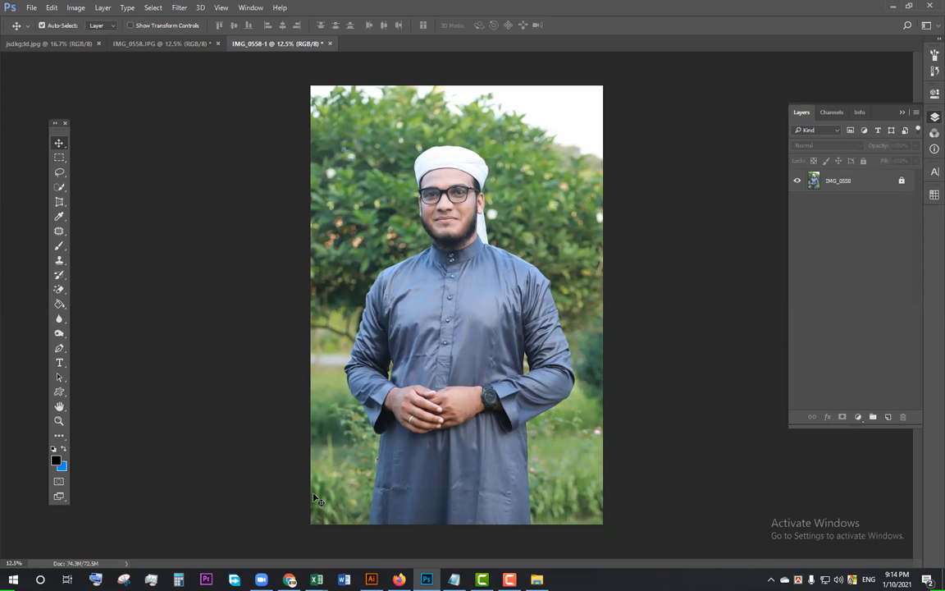
Step: Switch to Firefox, examine the applicant's photo and signature on the submitted application form, and return to Photoshop
{"action": "left_click", "coordinate": [399, 579]}
{"action": "left_click", "coordinate": [317, 7]}
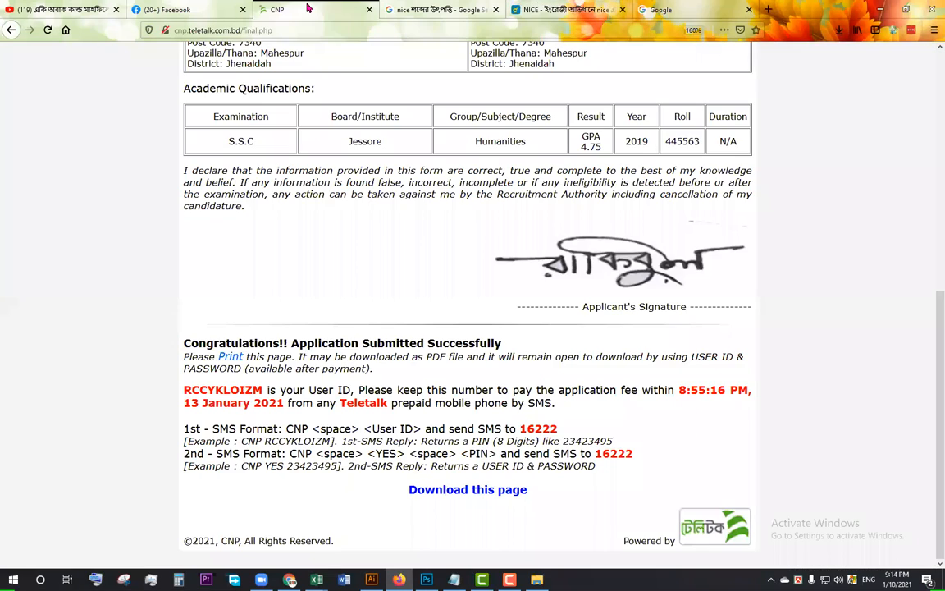
{"action": "scroll", "coordinate": [412, 309], "scroll_direction": "up", "scroll_amount": 5}
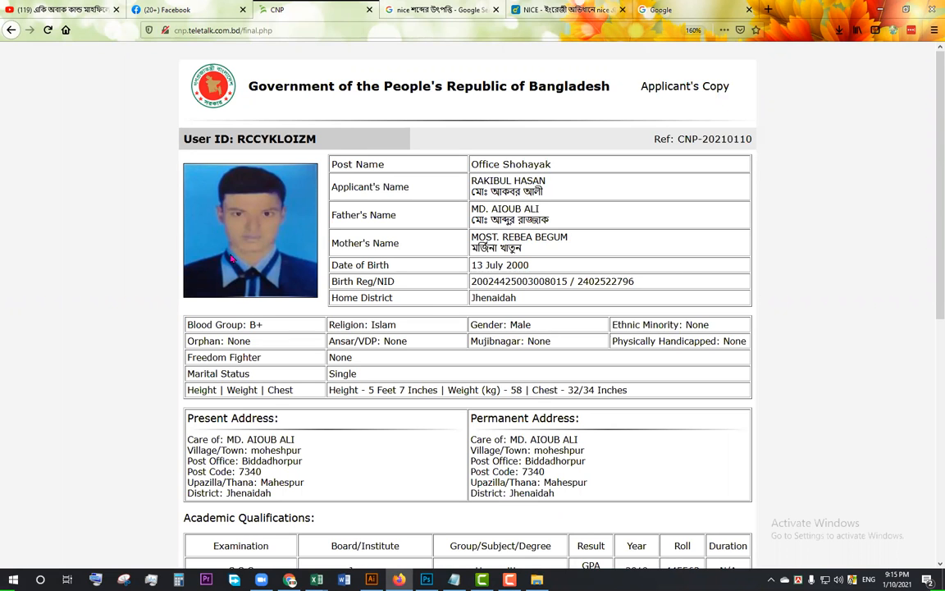
{"action": "scroll", "coordinate": [295, 298], "scroll_direction": "down", "scroll_amount": 5}
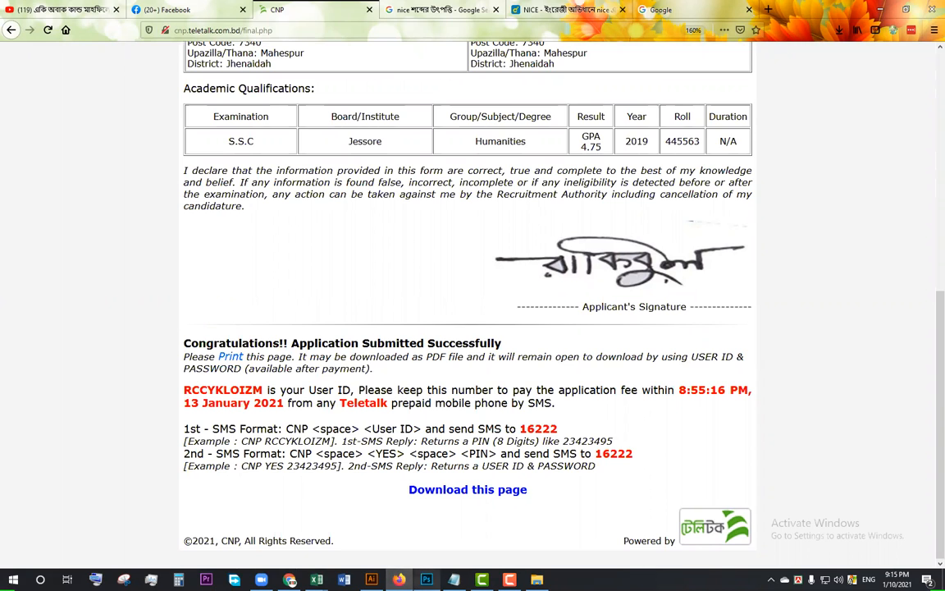
{"action": "left_click", "coordinate": [426, 579]}
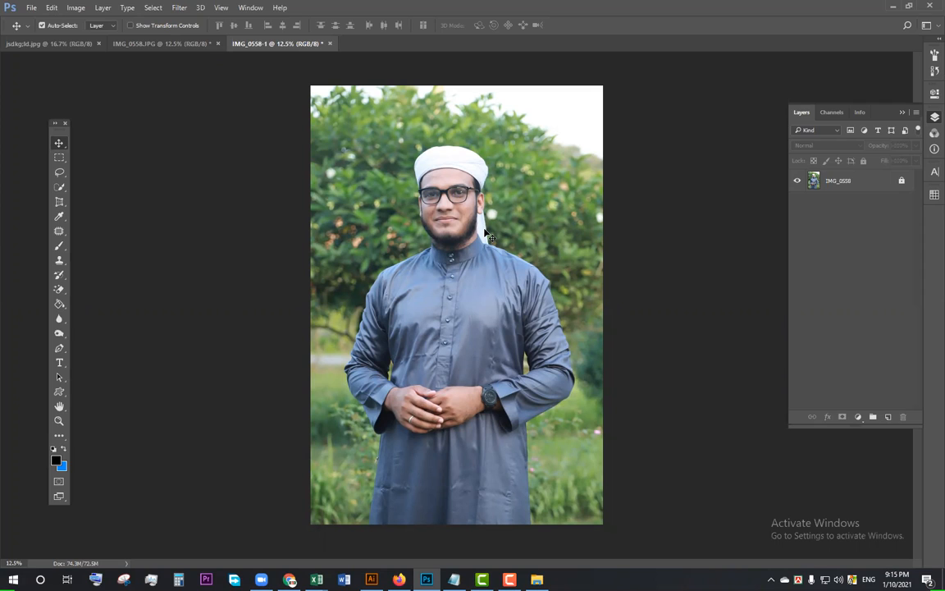
{"action": "left_click", "coordinate": [62, 209]}
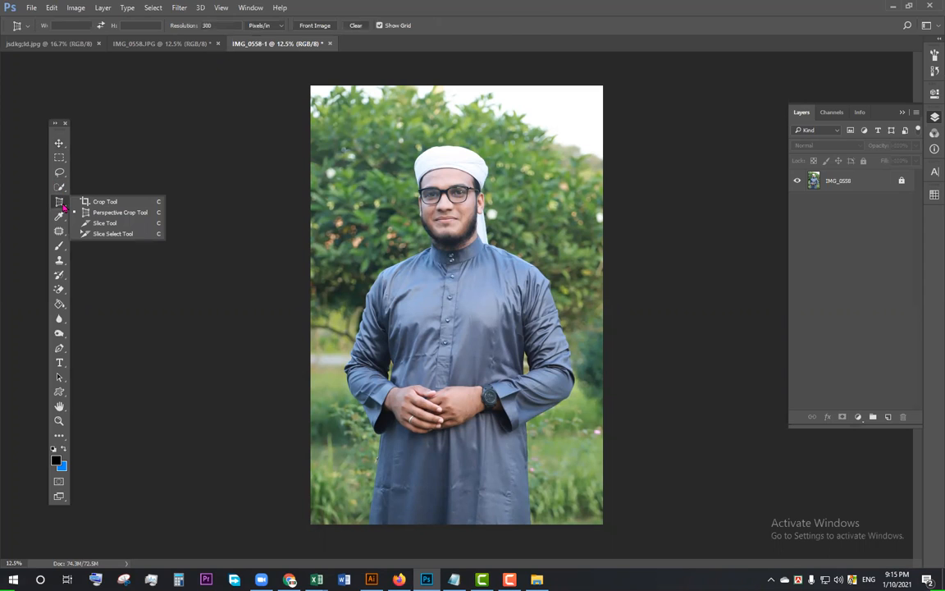
{"action": "left_click", "coordinate": [104, 202]}
{"action": "left_click", "coordinate": [58, 157]}
{"action": "left_click", "coordinate": [100, 158]}
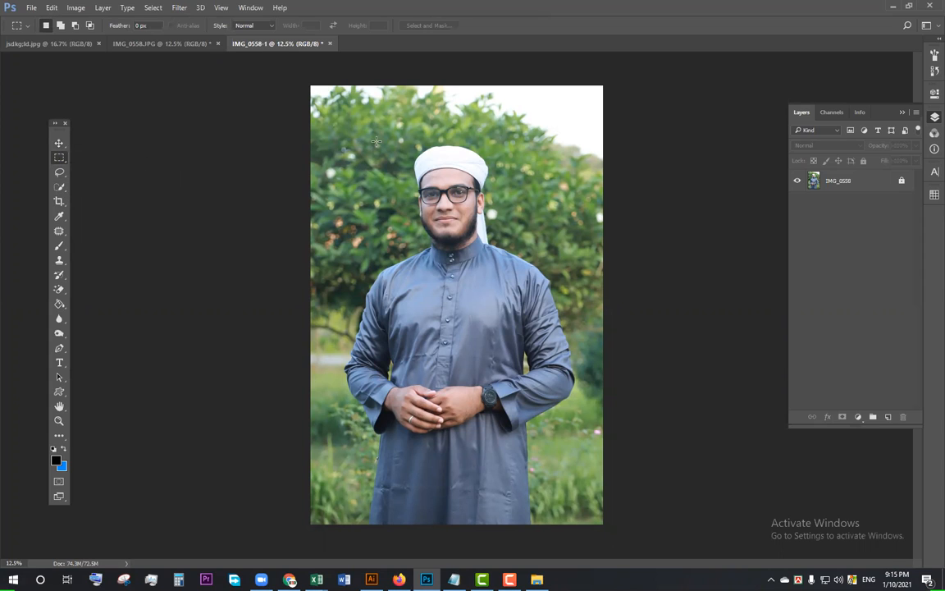
{"action": "right_click", "coordinate": [64, 162]}
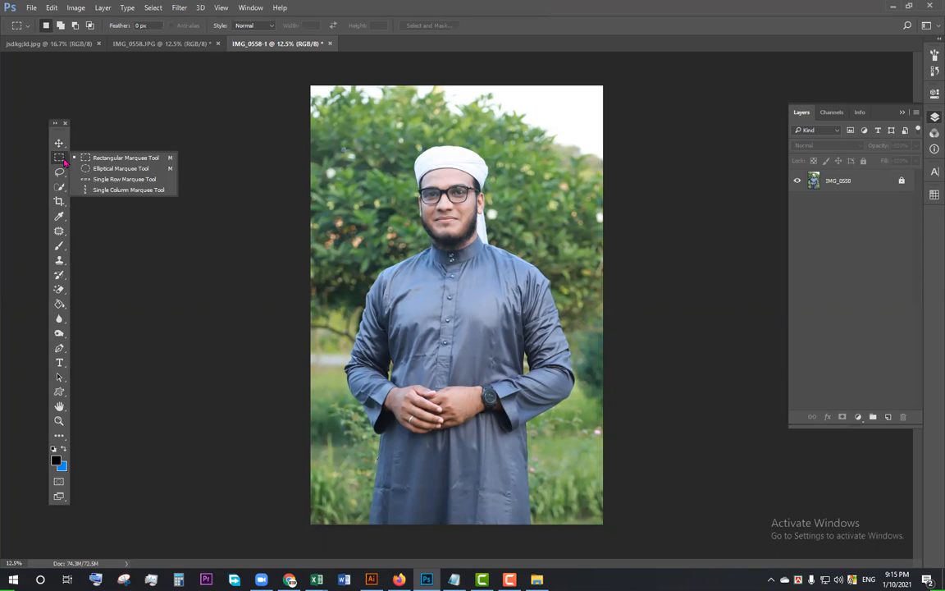
{"action": "left_click", "coordinate": [82, 156]}
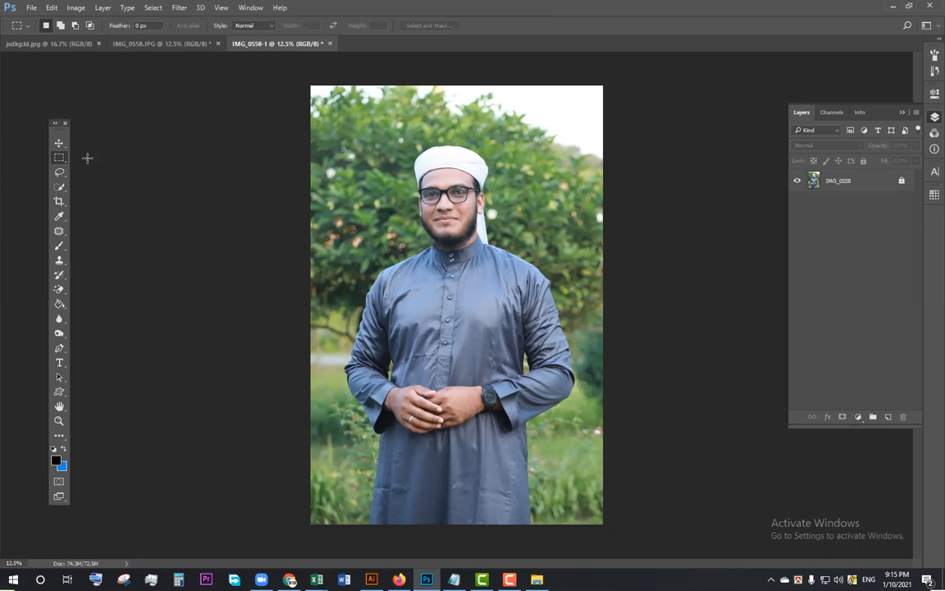
{"action": "right_click", "coordinate": [59, 201]}
{"action": "left_click", "coordinate": [97, 213]}
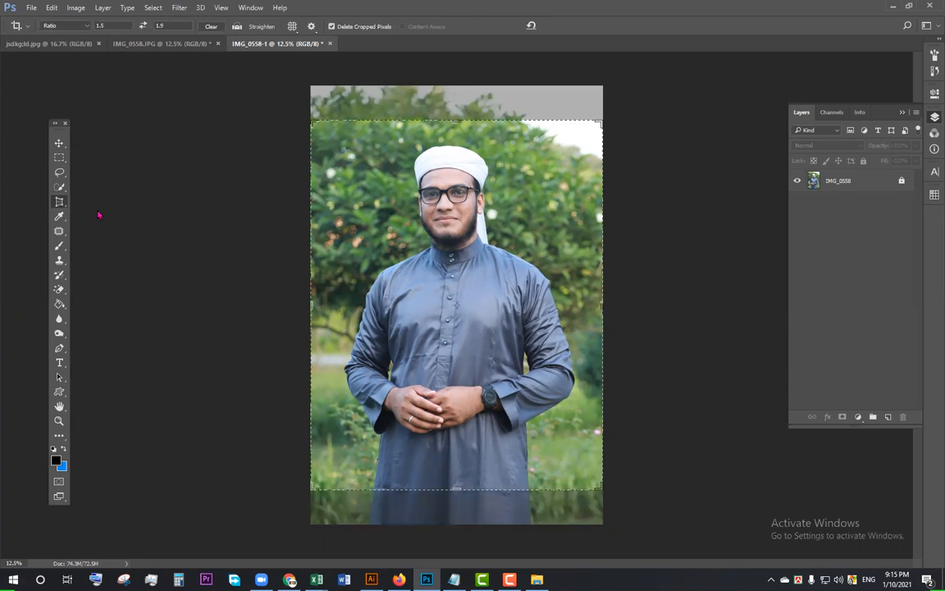
Step: Draw a rectangular marquee selection around the man's head and chest, and shift it slightly to frame him
{"action": "right_click", "coordinate": [58, 156]}
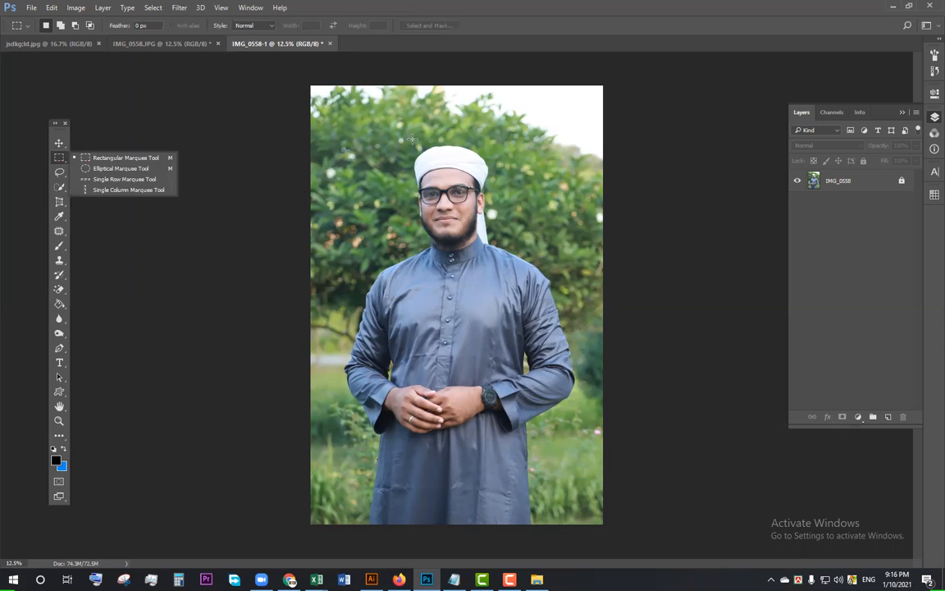
{"action": "left_click", "coordinate": [147, 161]}
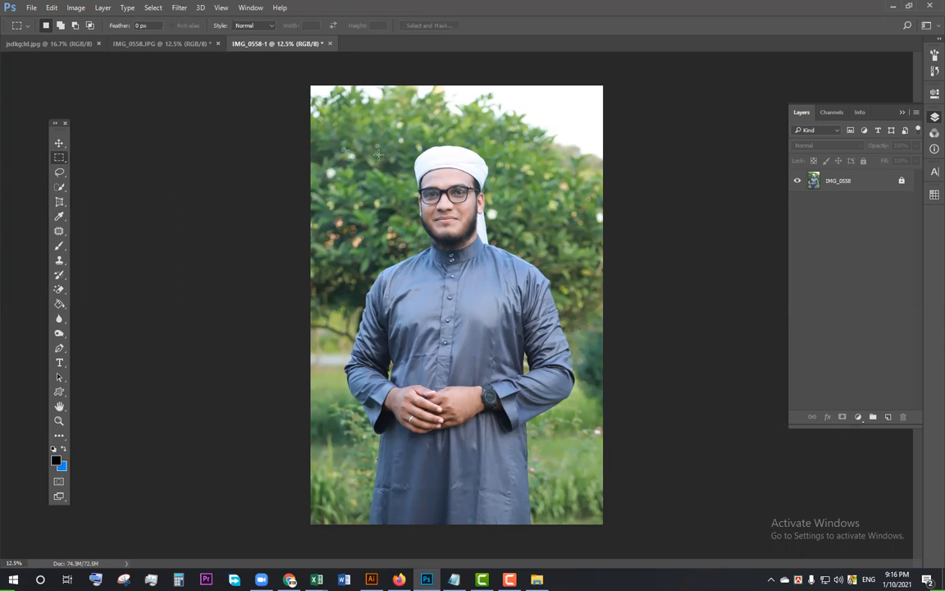
{"action": "left_click_drag", "start_coordinate": [374, 131], "coordinate": [540, 339]}
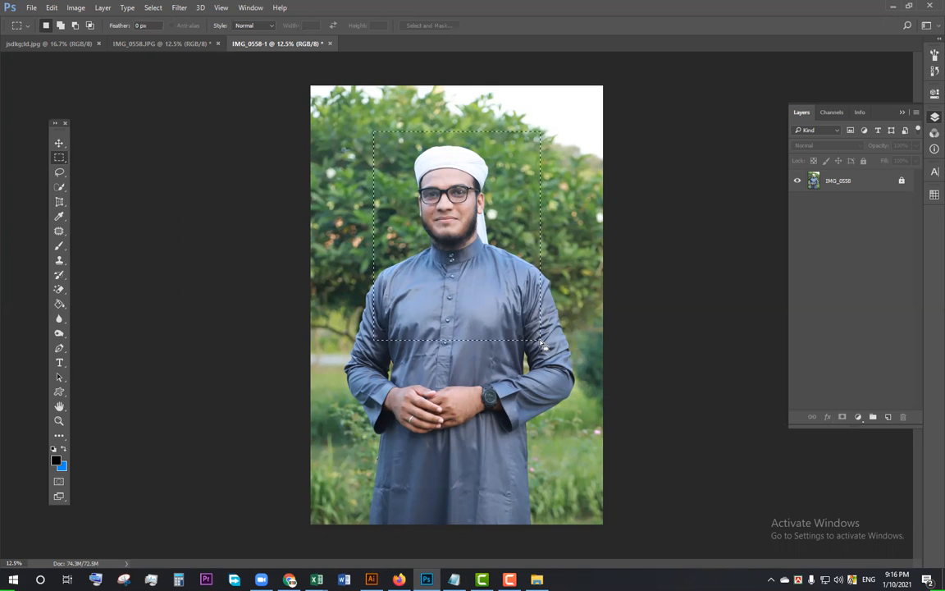
{"action": "left_click_drag", "start_coordinate": [445, 305], "coordinate": [439, 306]}
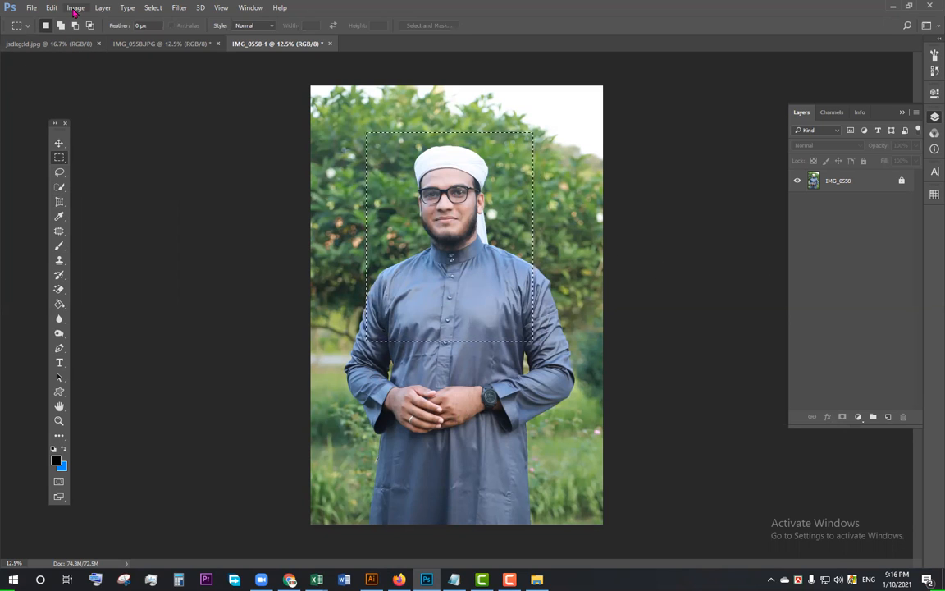
Step: Crop the image to the marquee selection around the head and chest, and clear the selection
{"action": "left_click_drag", "start_coordinate": [43, 1], "coordinate": [96, 16]}
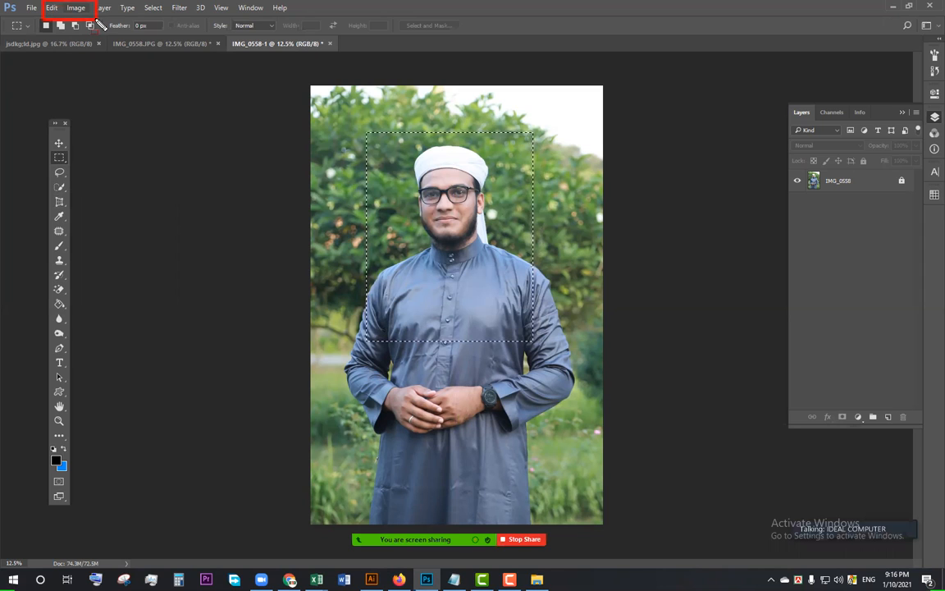
{"action": "left_click", "coordinate": [75, 7]}
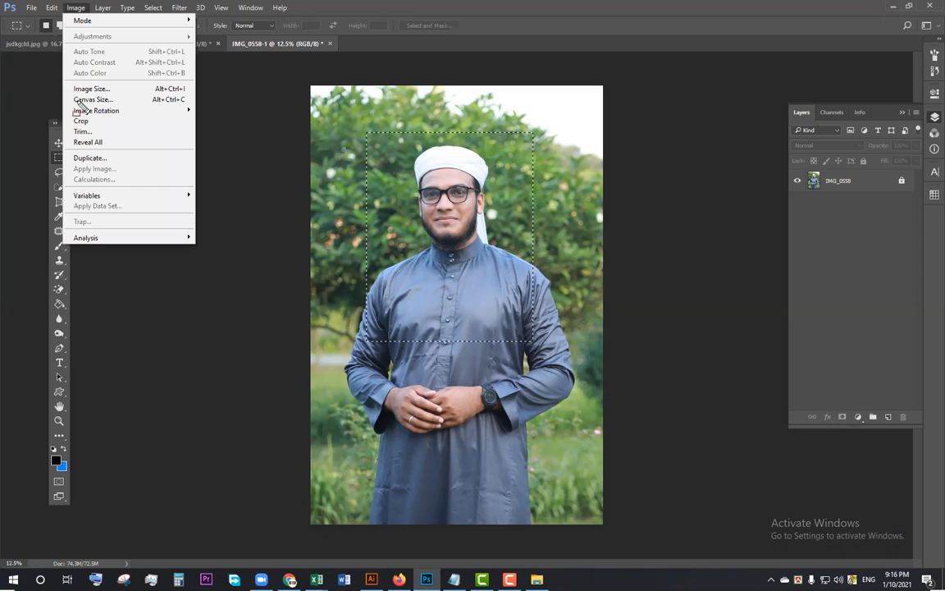
{"action": "left_click_drag", "start_coordinate": [52, 115], "coordinate": [114, 130]}
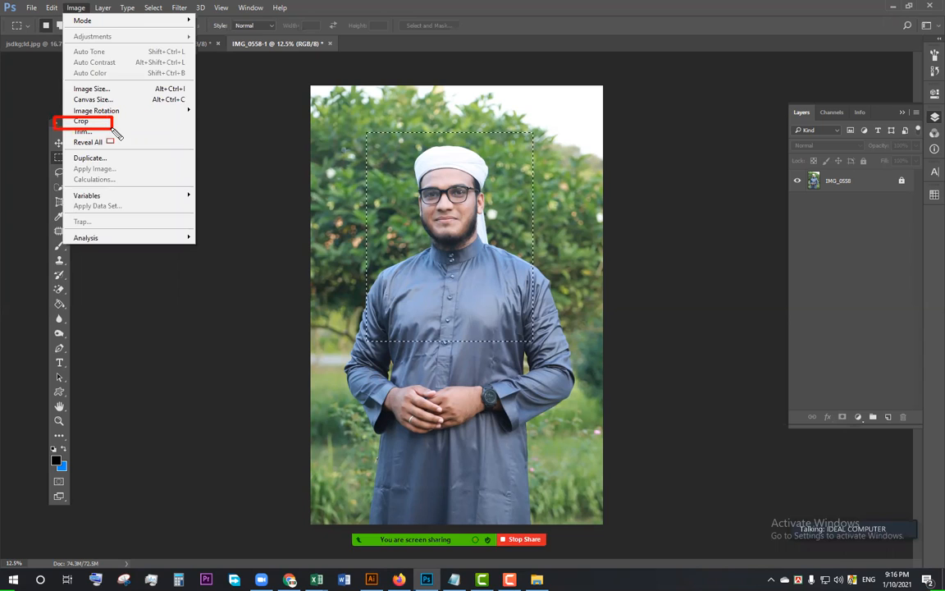
{"action": "left_click", "coordinate": [75, 7]}
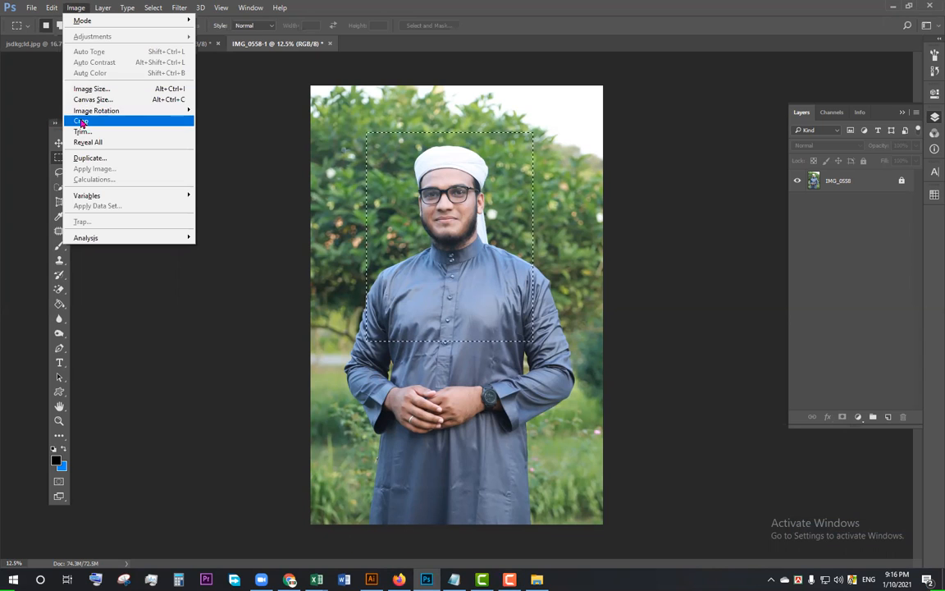
{"action": "left_click", "coordinate": [81, 122]}
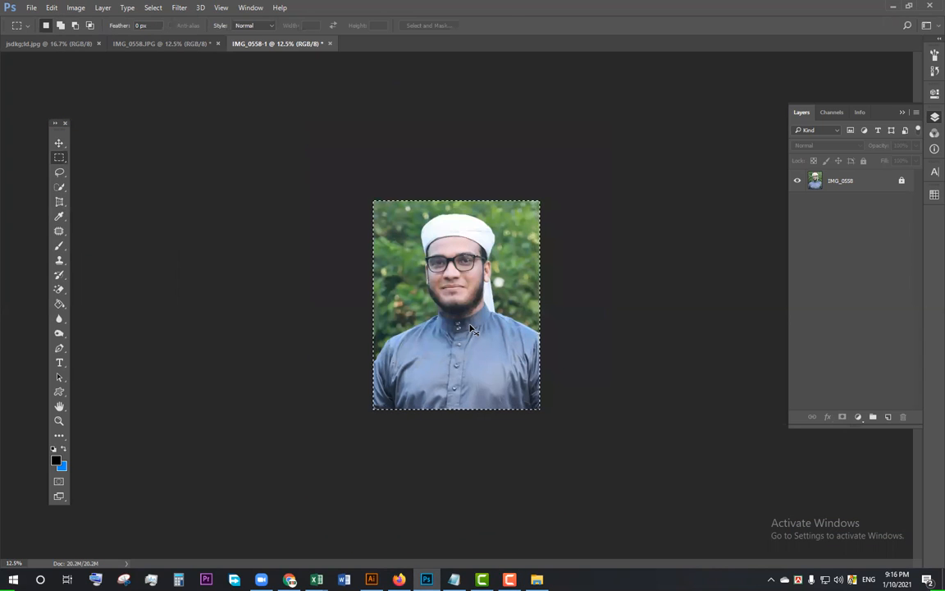
{"action": "key", "text": "Escape"}
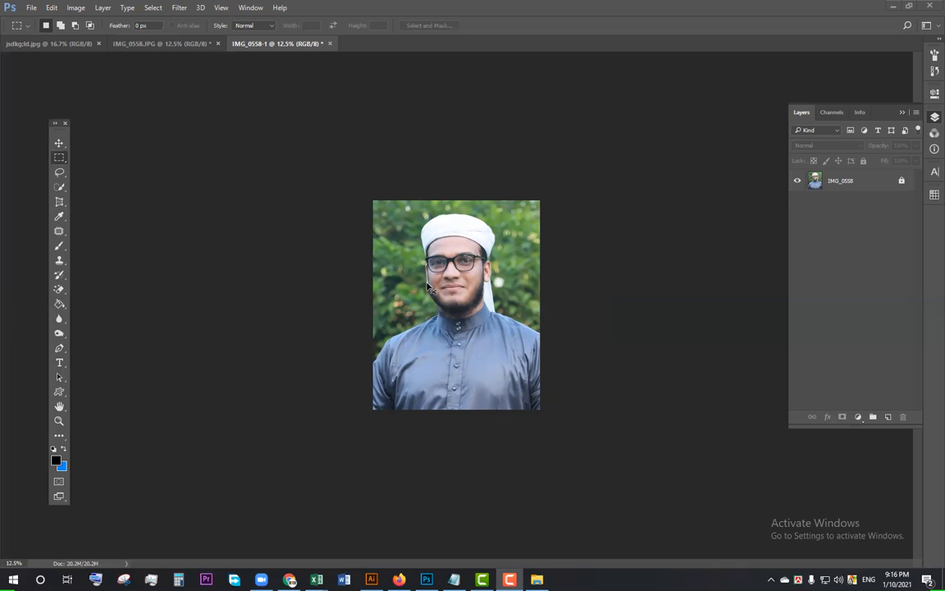
{"action": "key", "text": "ctrl+a"}
{"action": "left_click", "coordinate": [76, 8]}
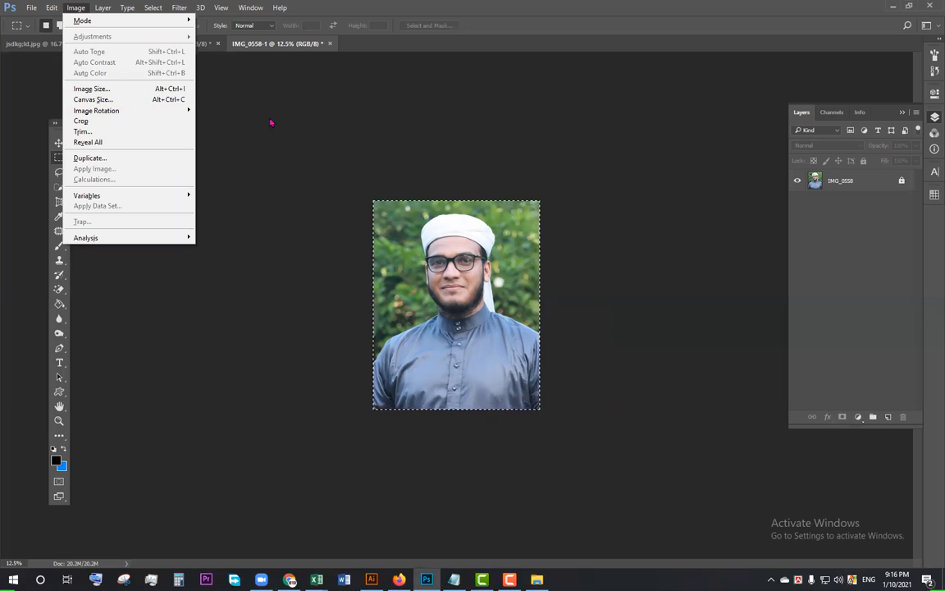
{"action": "left_click", "coordinate": [440, 302]}
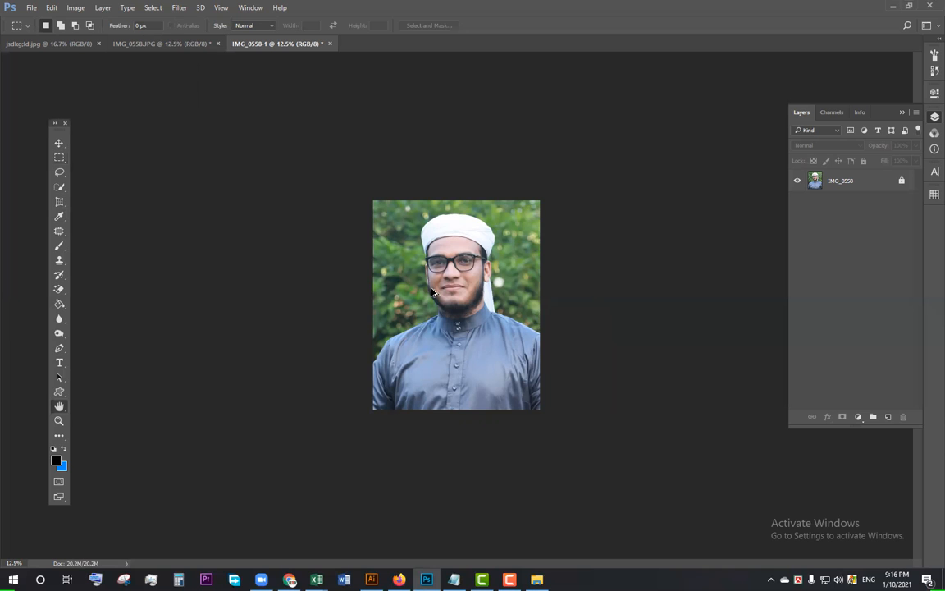
Step: Open the Image Size settings for the cropped photo and choose Pixels as the unit for its dimensions
{"action": "key", "text": "ctrl+alt+i"}
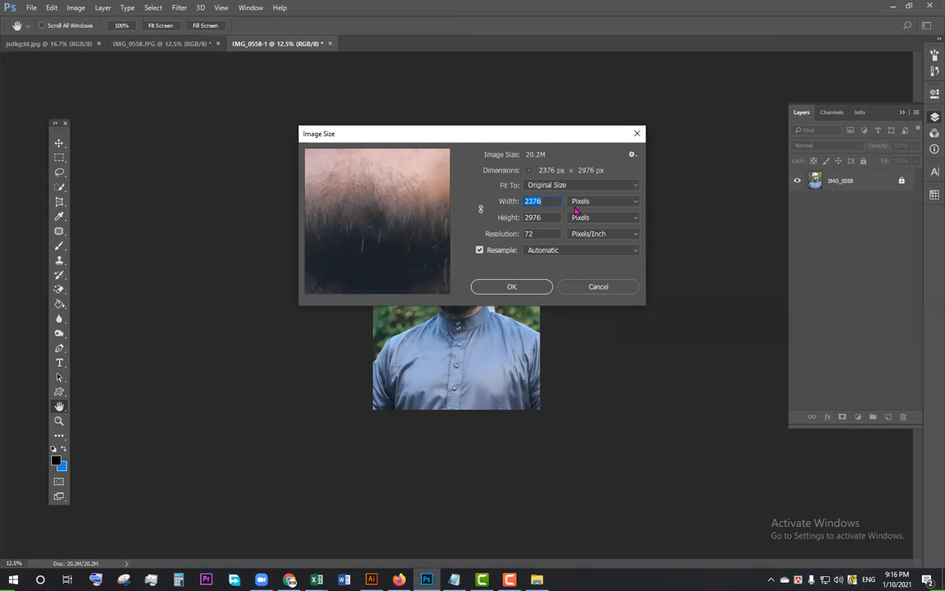
{"action": "left_click_drag", "start_coordinate": [561, 193], "coordinate": [621, 207]}
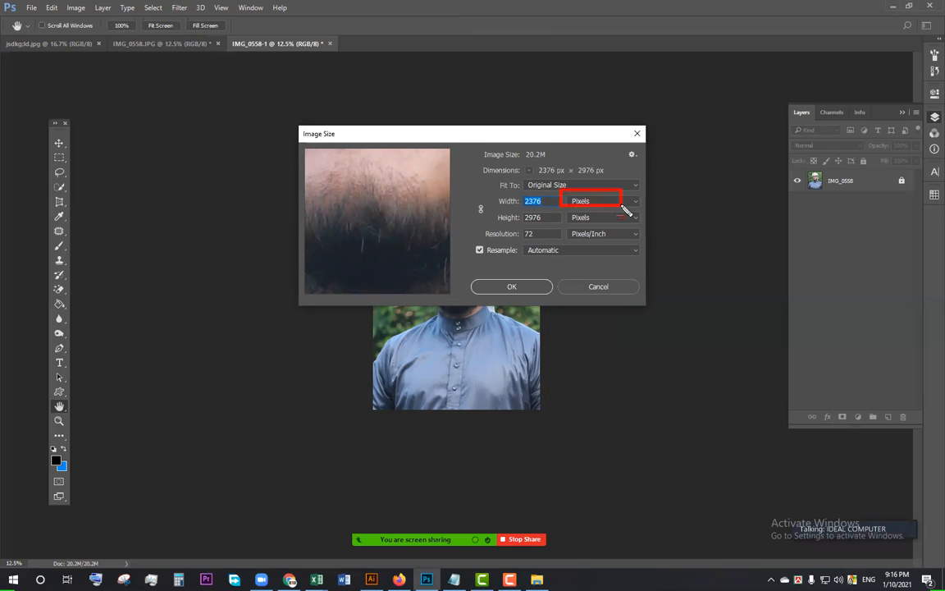
{"action": "left_click_drag", "start_coordinate": [518, 192], "coordinate": [547, 208]}
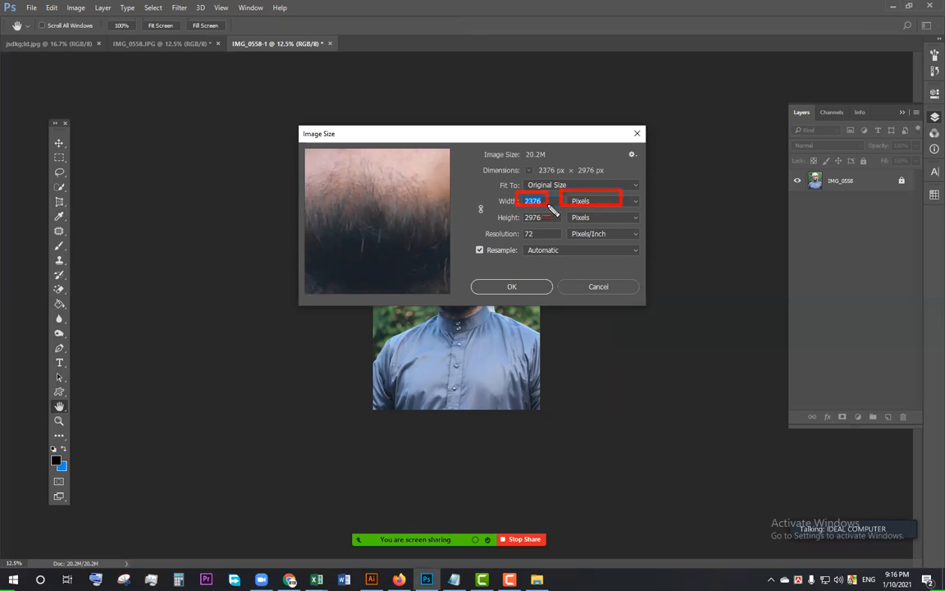
{"action": "key", "text": "Escape"}
{"action": "left_click", "coordinate": [505, 200]}
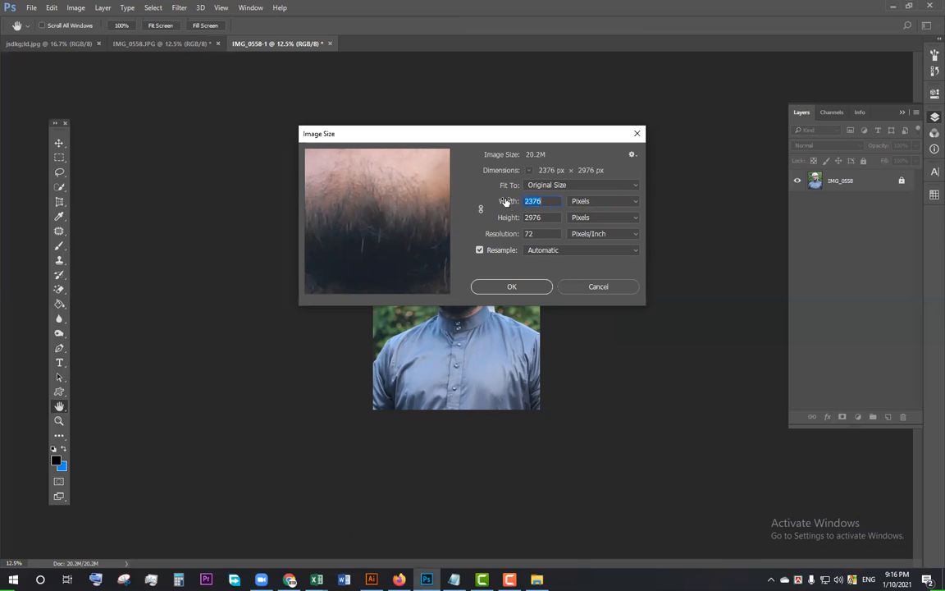
{"action": "mouse_move", "coordinate": [490, 194]}
{"action": "left_mouse_down"}
{"action": "mouse_move", "coordinate": [520, 208]}
{"action": "mouse_move", "coordinate": [521, 225]}
{"action": "left_mouse_up"}
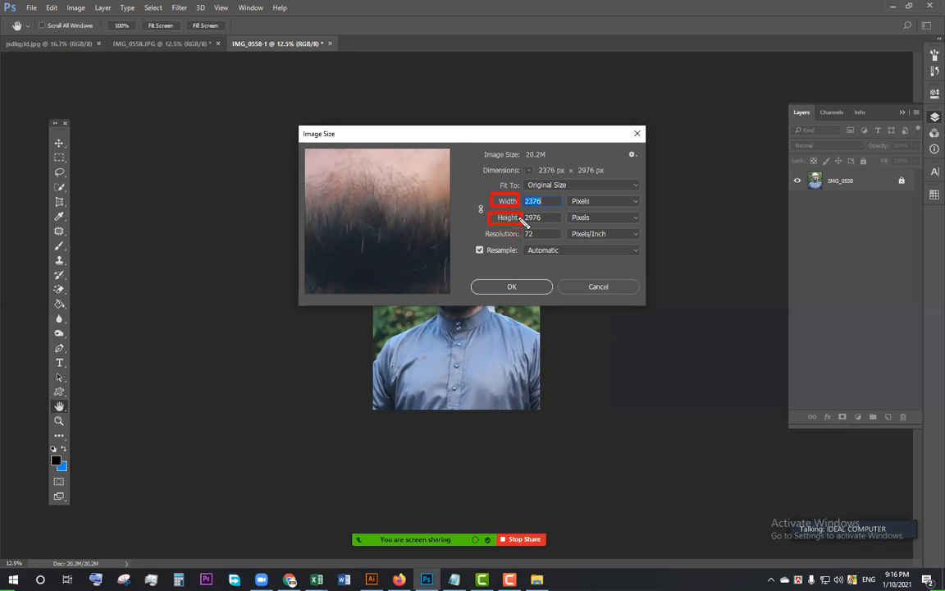
{"action": "mouse_move", "coordinate": [570, 191]}
{"action": "left_mouse_down"}
{"action": "mouse_move", "coordinate": [601, 208]}
{"action": "mouse_move", "coordinate": [593, 218]}
{"action": "mouse_move", "coordinate": [601, 226]}
{"action": "left_mouse_up"}
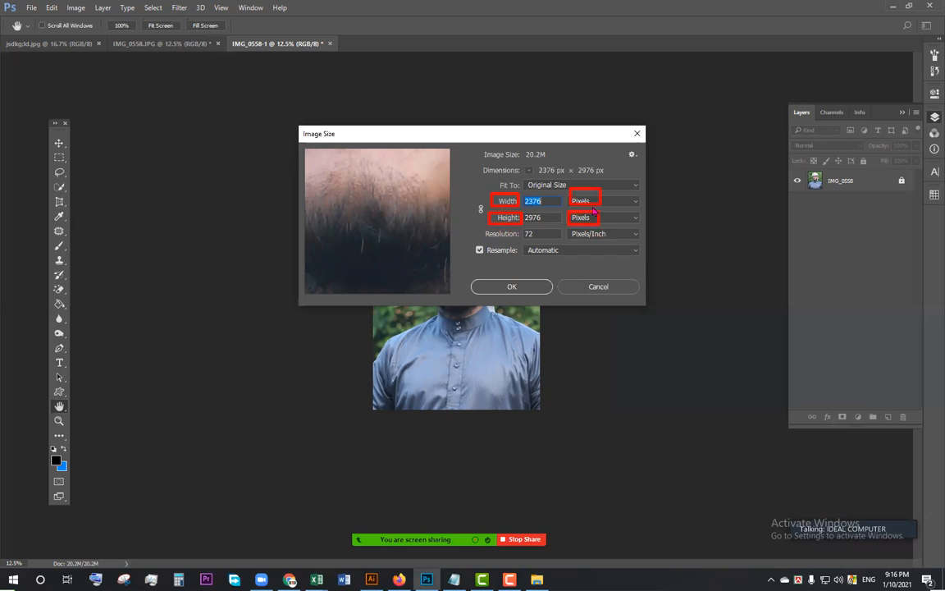
{"action": "key", "text": "Escape"}
{"action": "left_click", "coordinate": [598, 205]}
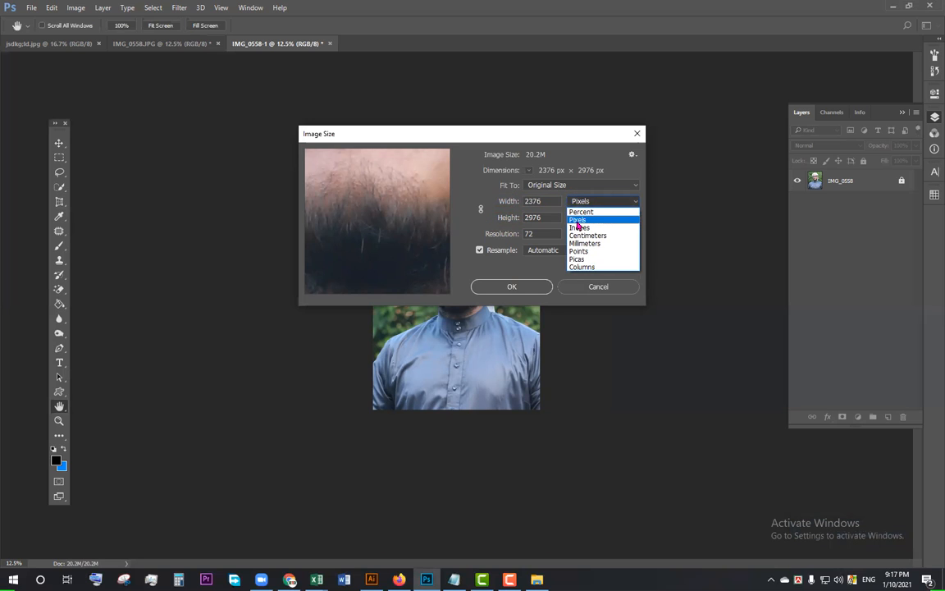
{"action": "left_click", "coordinate": [591, 204]}
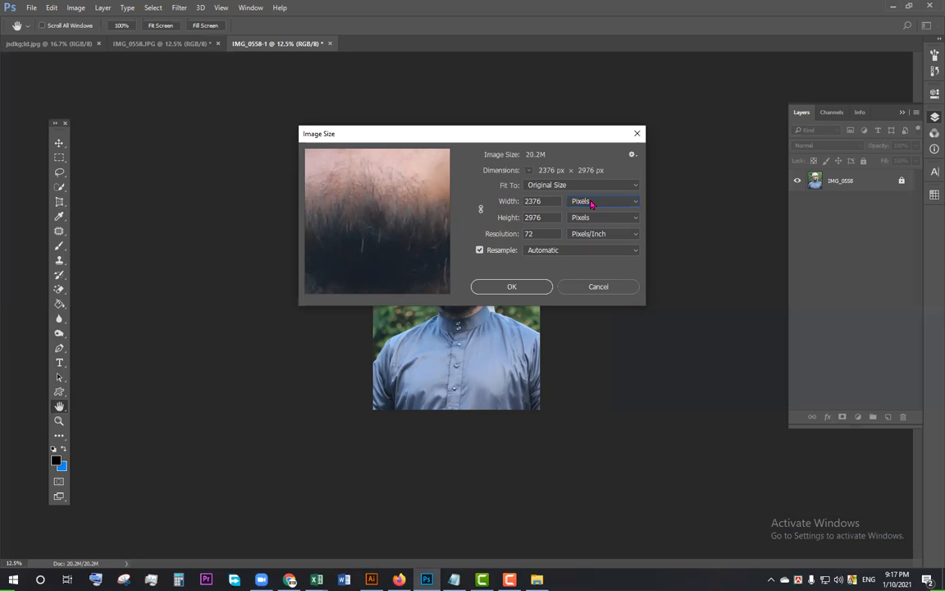
{"action": "left_click", "coordinate": [590, 204]}
{"action": "left_click", "coordinate": [594, 220]}
{"action": "left_click", "coordinate": [594, 204]}
{"action": "left_click", "coordinate": [592, 211]}
Step: Resize the photo to a width of 300 pixels and a height of 300 pixels
{"action": "double_click", "coordinate": [547, 204]}
{"action": "type", "text": "300"}
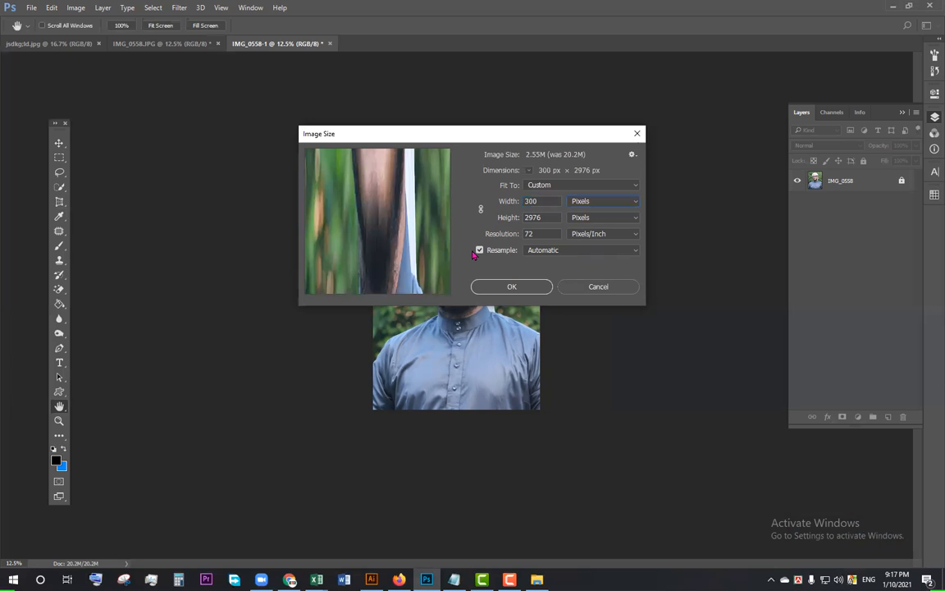
{"action": "key", "text": "Tab"}
{"action": "type", "text": "300"}
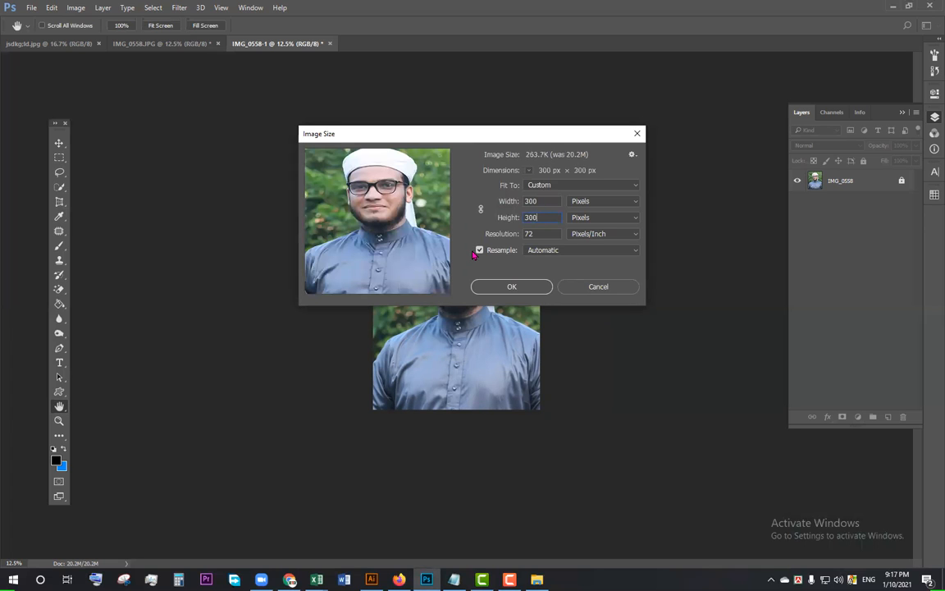
{"action": "key", "text": "Tab"}
{"action": "left_click", "coordinate": [500, 291]}
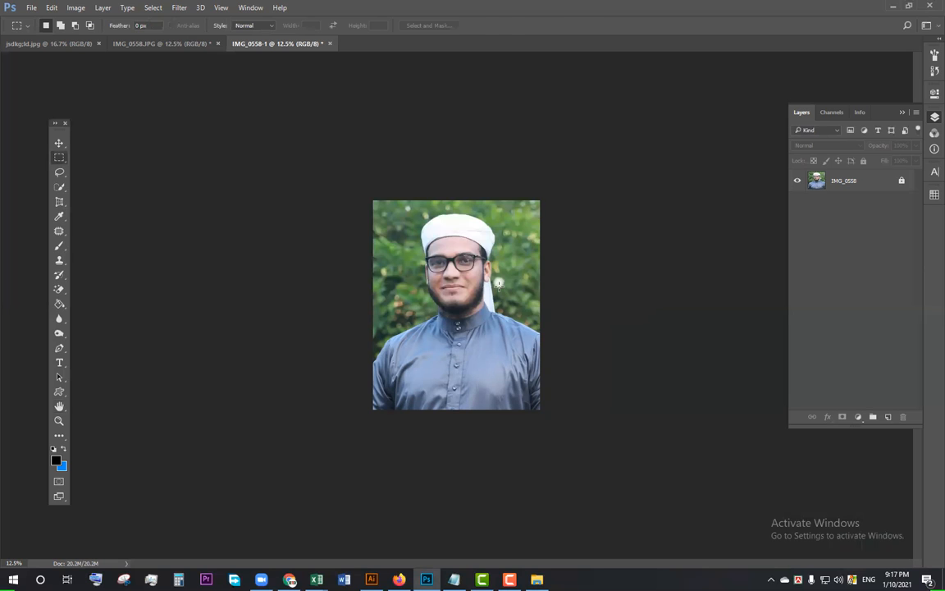
Step: Unlock the IMG_0558 layer and choose the Quick Selection Tool for picking out the man
{"action": "left_click", "coordinate": [458, 302], "text": "ctrl"}
{"action": "left_click", "coordinate": [458, 303], "text": "ctrl"}
{"action": "left_click", "coordinate": [458, 303], "text": "ctrl"}
{"action": "left_click", "coordinate": [458, 303], "text": "ctrl"}
{"action": "left_click", "coordinate": [458, 304], "text": "ctrl"}
{"action": "left_click", "coordinate": [458, 304], "text": "ctrl"}
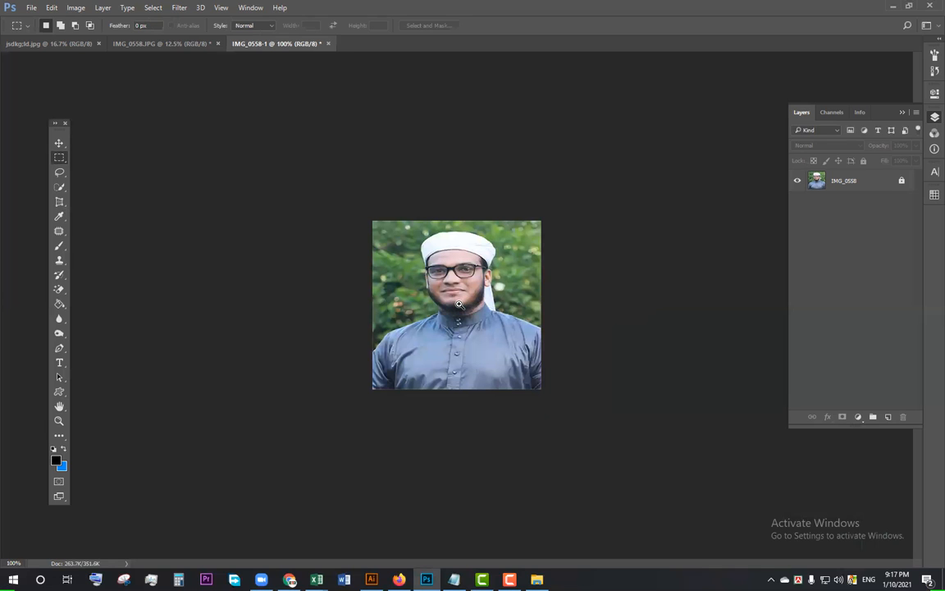
{"action": "left_click", "coordinate": [459, 305], "text": "ctrl"}
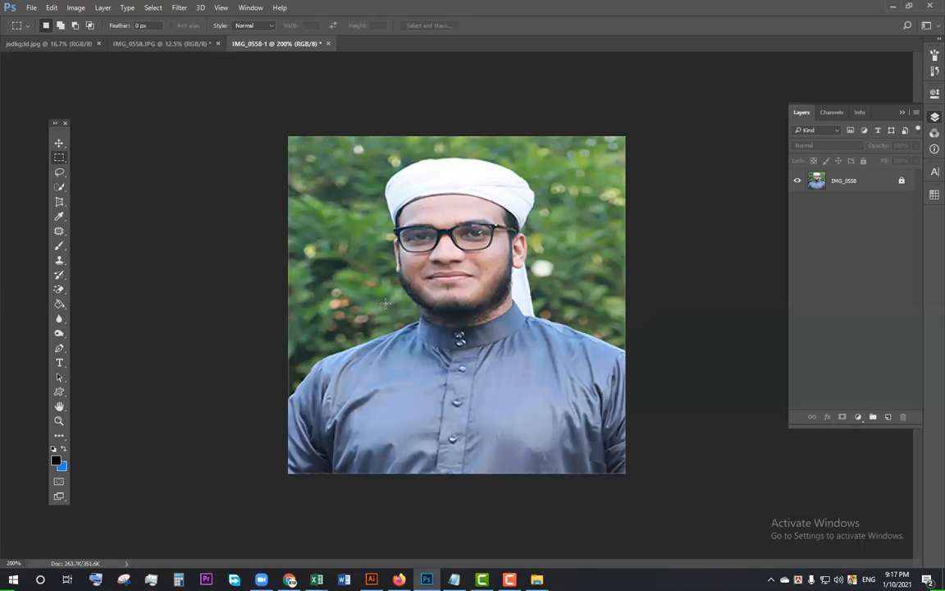
{"action": "key", "text": "w"}
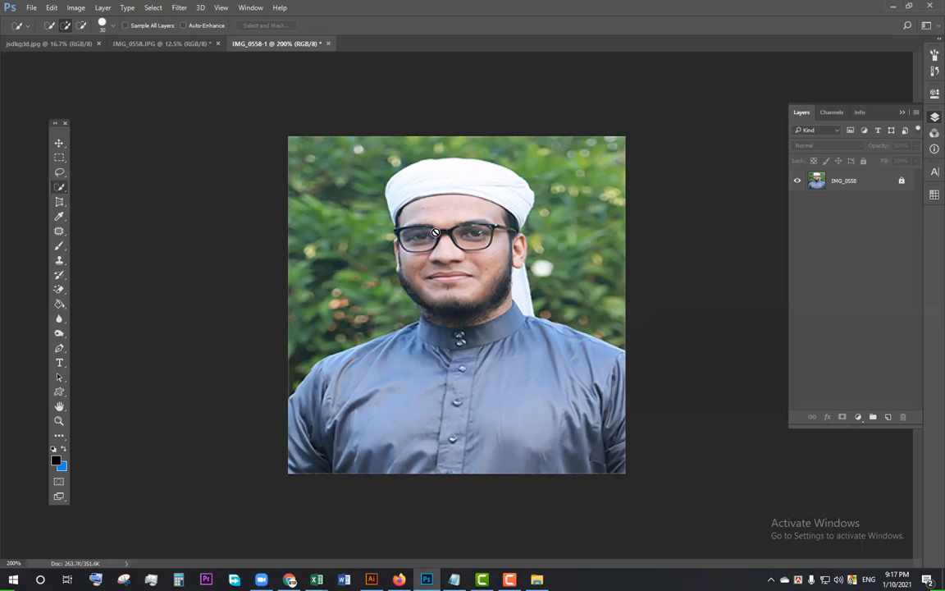
{"action": "left_click", "coordinate": [408, 214]}
{"action": "left_click", "coordinate": [458, 218]}
{"action": "left_click", "coordinate": [812, 177]}
{"action": "left_click", "coordinate": [434, 199]}
{"action": "left_click", "coordinate": [449, 214]}
{"action": "right_click", "coordinate": [59, 187]}
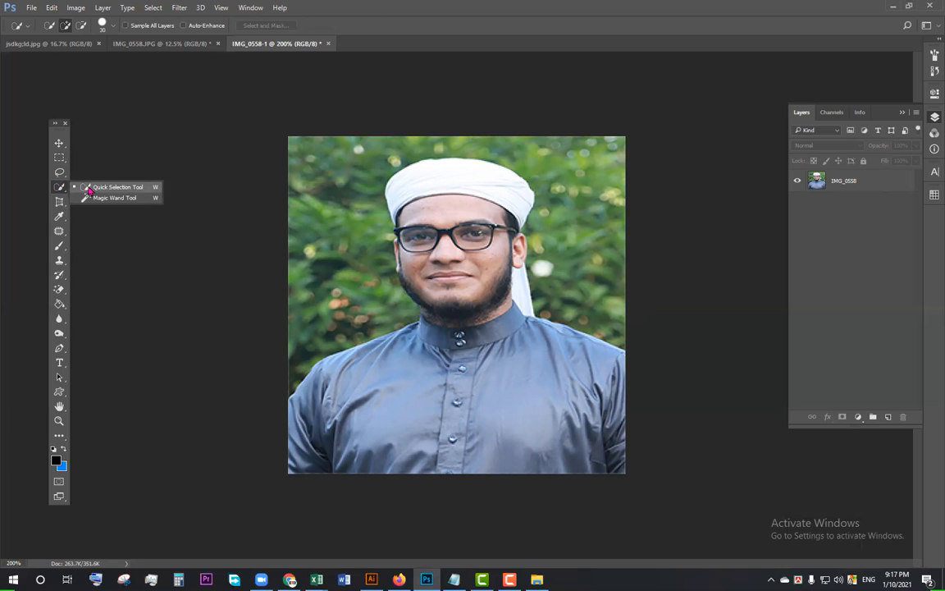
{"action": "left_click", "coordinate": [86, 187]}
{"action": "key", "text": "Return"}
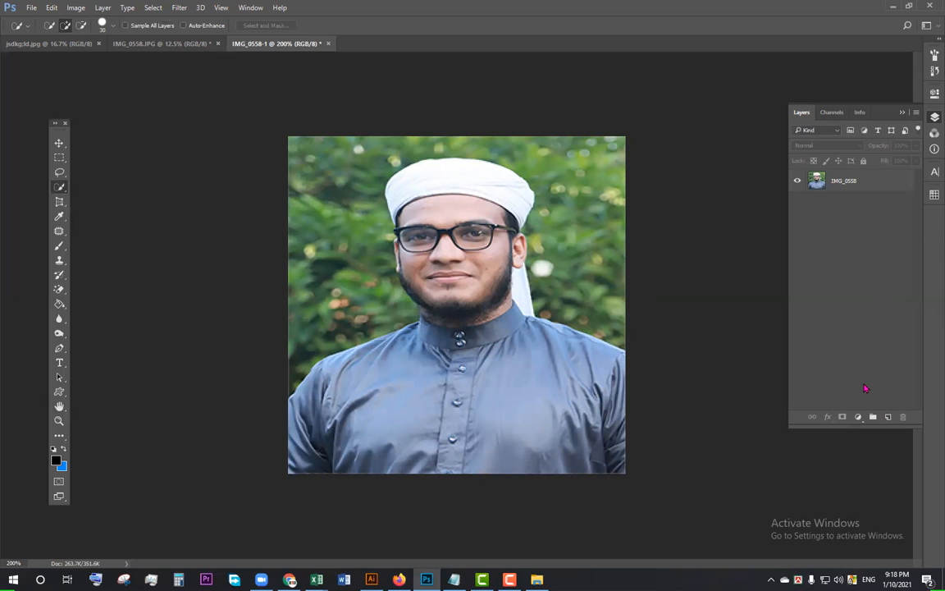
Step: Duplicate the IMG_0558 layer and select the man's turban, face and body on the copy with a quick selection
{"action": "left_click", "coordinate": [857, 184]}
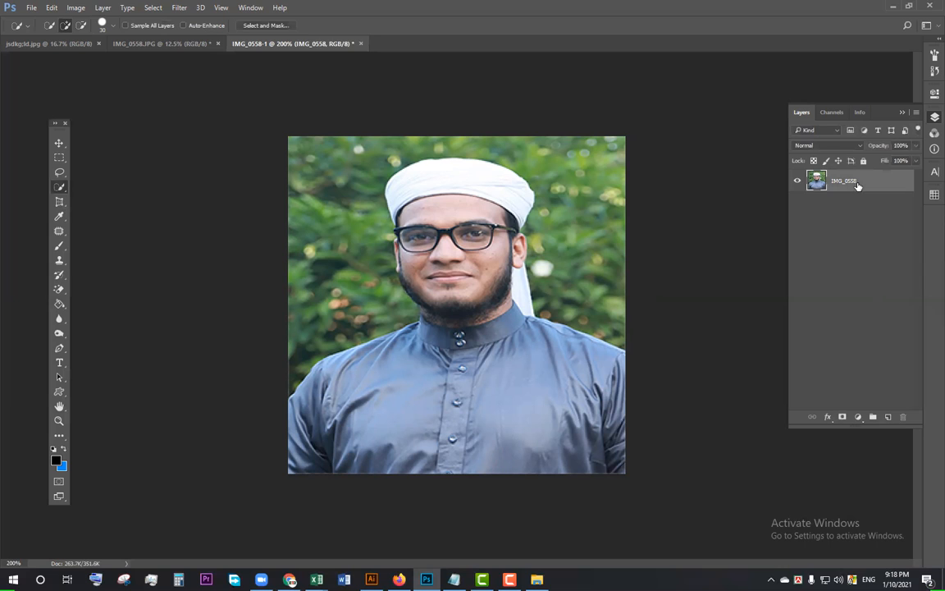
{"action": "key", "text": "ctrl+j"}
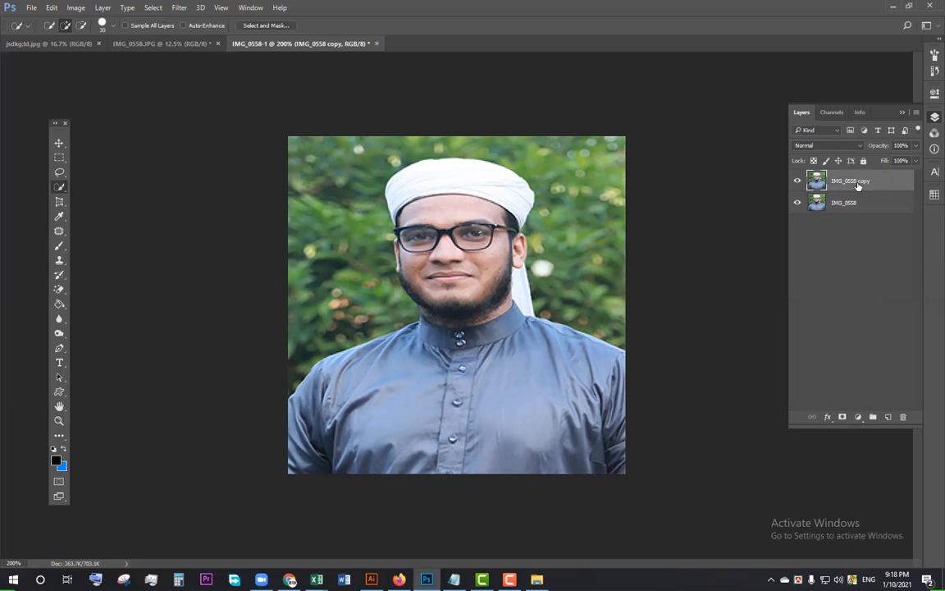
{"action": "mouse_move", "coordinate": [473, 218]}
{"action": "left_mouse_down"}
{"action": "mouse_move", "coordinate": [452, 282]}
{"action": "mouse_move", "coordinate": [474, 314]}
{"action": "left_mouse_up"}
{"action": "mouse_move", "coordinate": [405, 386]}
{"action": "left_mouse_down"}
{"action": "mouse_move", "coordinate": [355, 400]}
{"action": "mouse_move", "coordinate": [555, 422]}
{"action": "mouse_move", "coordinate": [459, 227]}
{"action": "mouse_move", "coordinate": [436, 215]}
{"action": "mouse_move", "coordinate": [418, 227]}
{"action": "mouse_move", "coordinate": [404, 202]}
{"action": "mouse_move", "coordinate": [436, 193]}
{"action": "mouse_move", "coordinate": [470, 228]}
{"action": "left_mouse_up"}
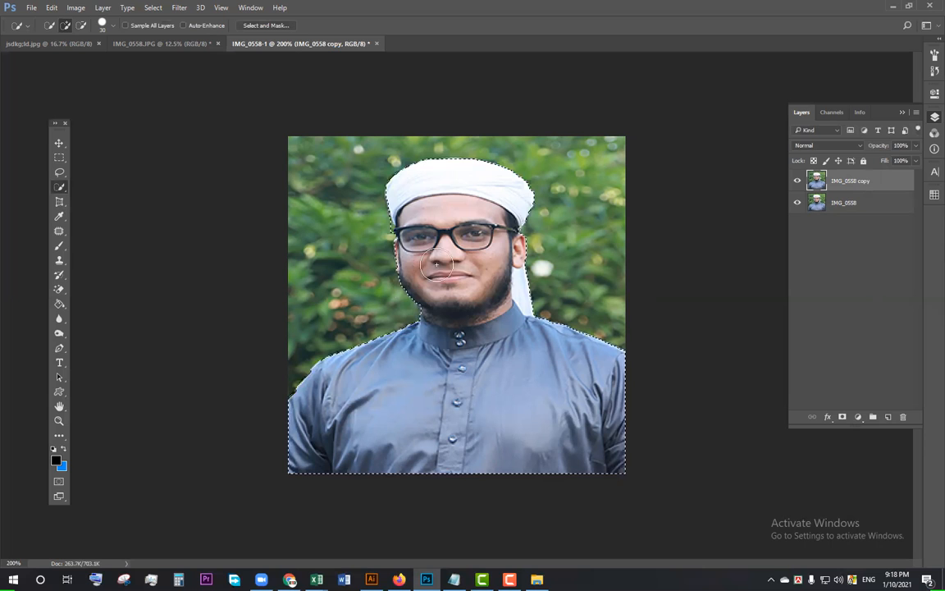
Step: Fill the selected silhouette on the lower IMG_0558 layer with the background color, and try adding a layer mask there
{"action": "left_click", "coordinate": [857, 203]}
{"action": "key", "text": "shift+BackSpace"}
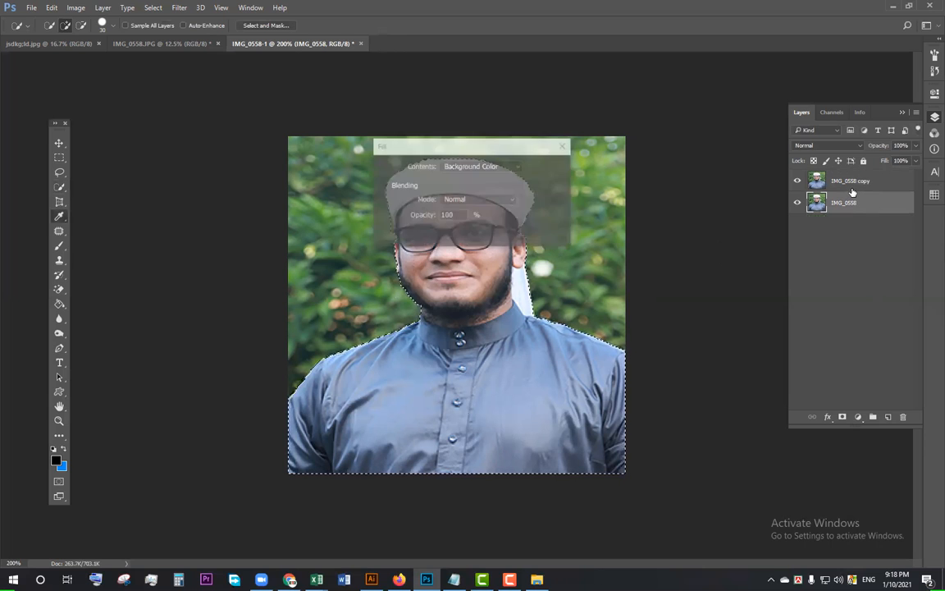
{"action": "key", "text": "Return"}
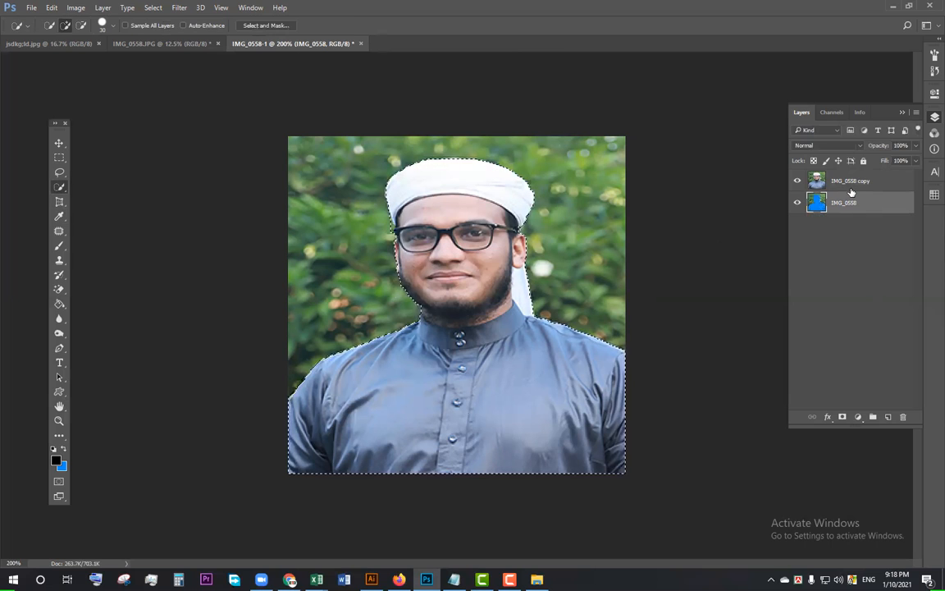
{"action": "left_click", "coordinate": [799, 182]}
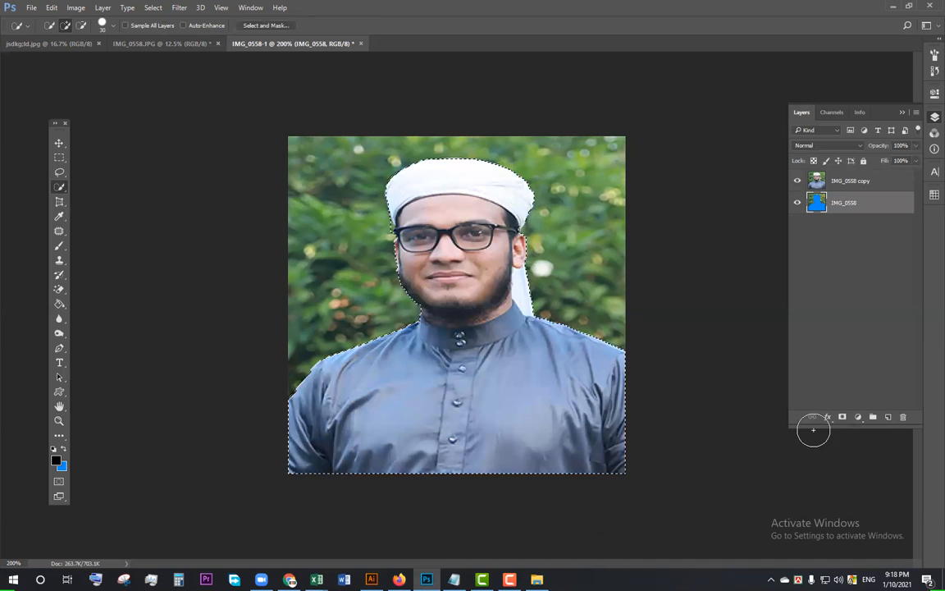
{"action": "left_click", "coordinate": [842, 417]}
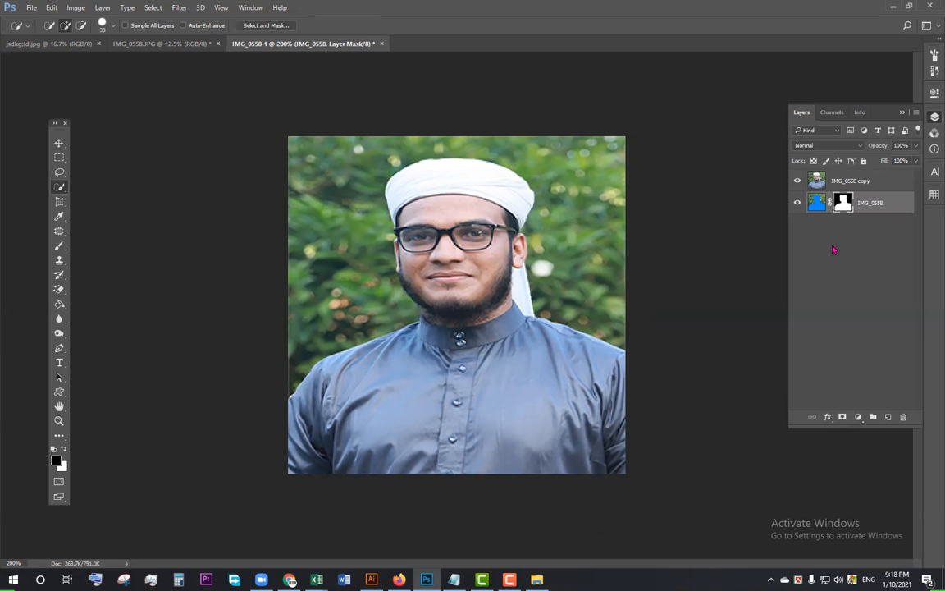
Step: Mask the IMG_0558 copy layer to the man's selection, and fill the whole lower IMG_0558 layer with the blue background color
{"action": "left_click", "coordinate": [820, 181]}
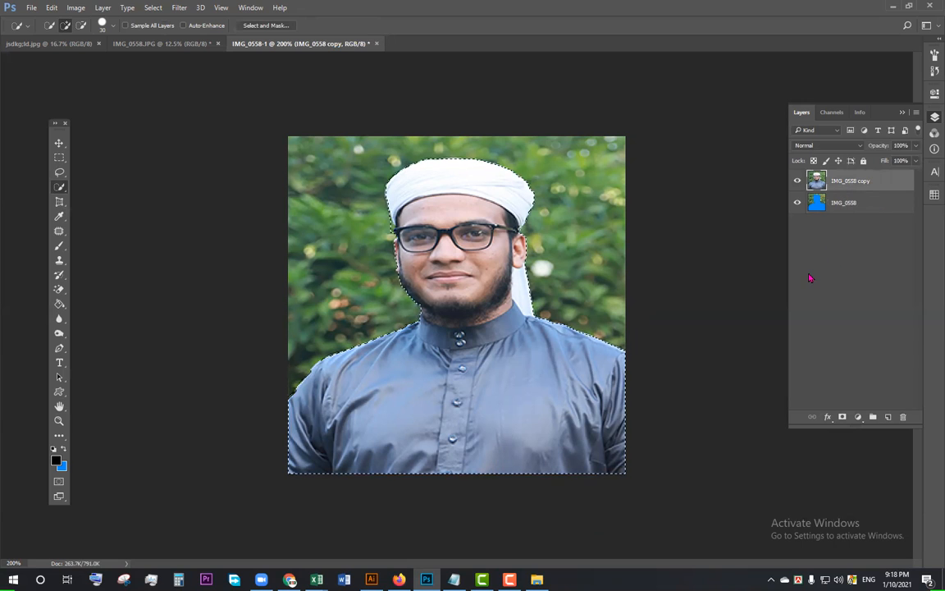
{"action": "left_click", "coordinate": [843, 417]}
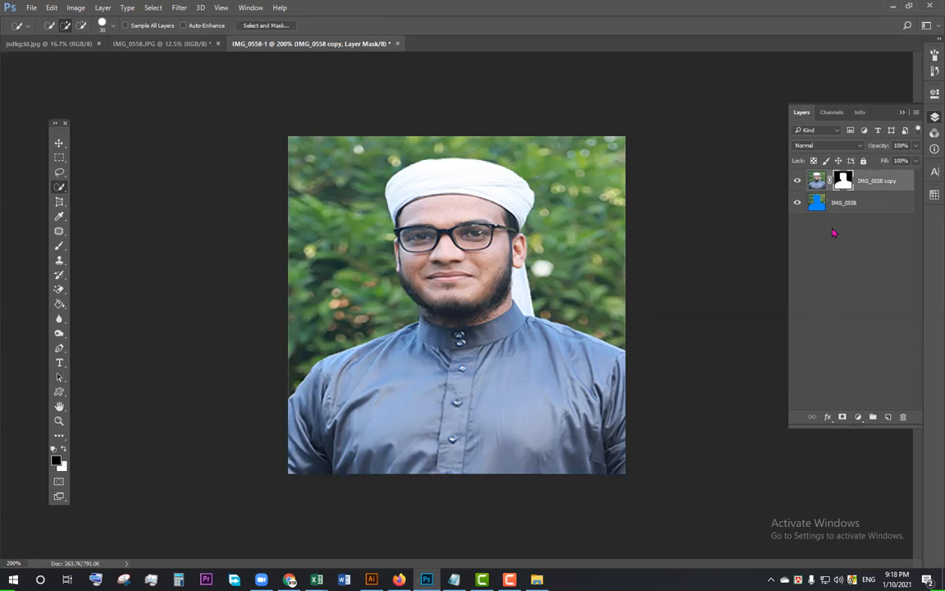
{"action": "left_click", "coordinate": [853, 205]}
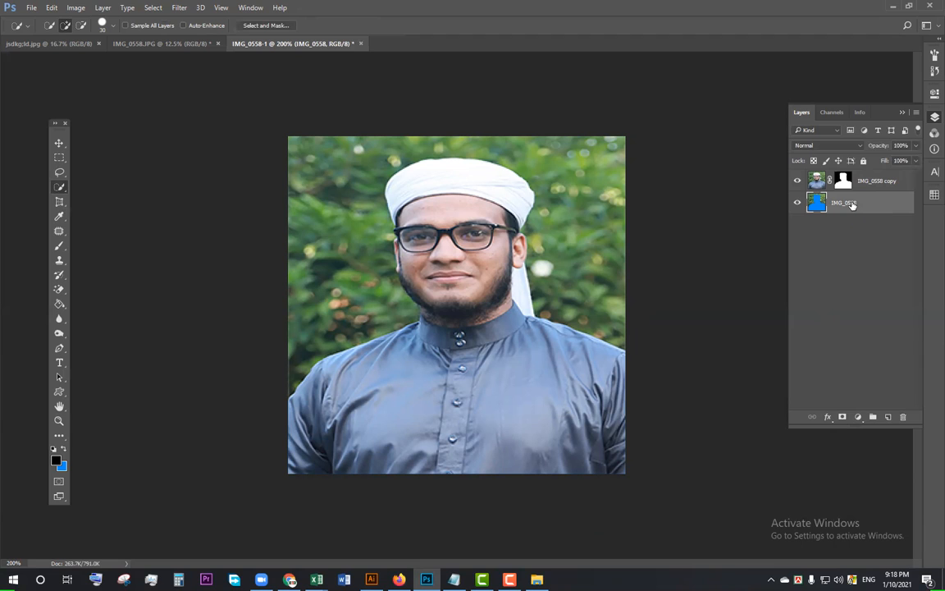
{"action": "key", "text": "shift+BackSpace"}
{"action": "key", "text": "Return"}
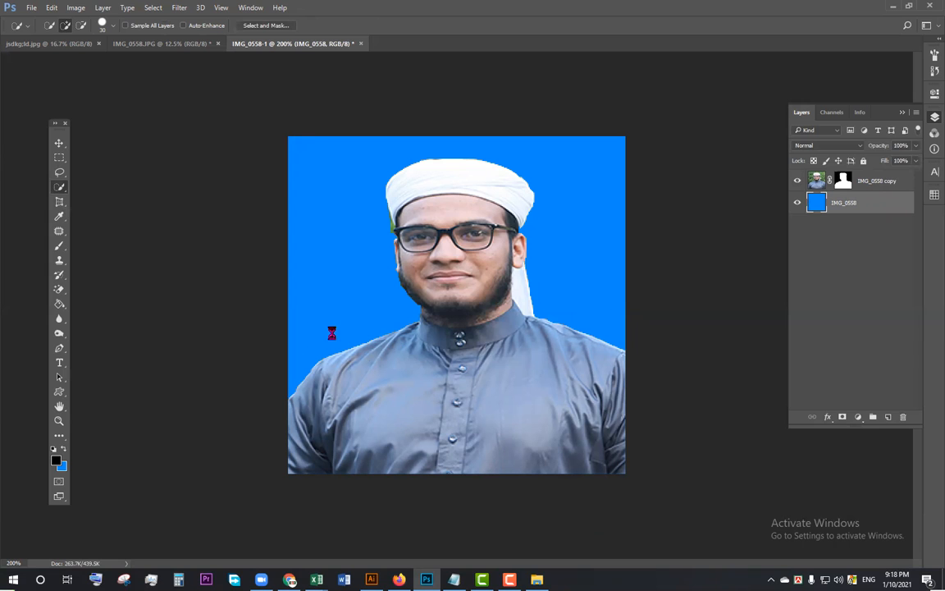
Step: Start saving the image under a new name, with the Desktop as location and 300x300 as file name
{"action": "key", "text": "ctrl+shift+s"}
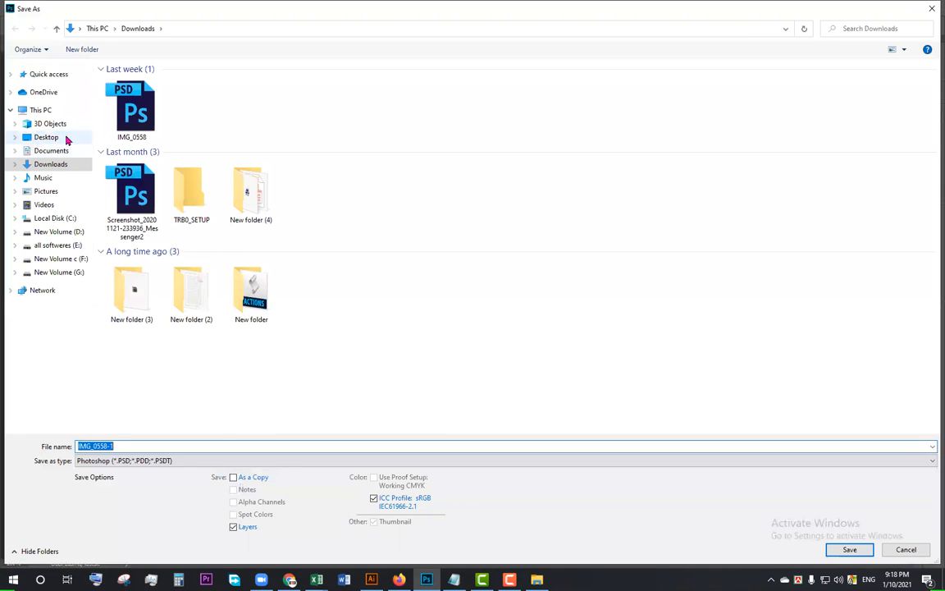
{"action": "left_click", "coordinate": [67, 136]}
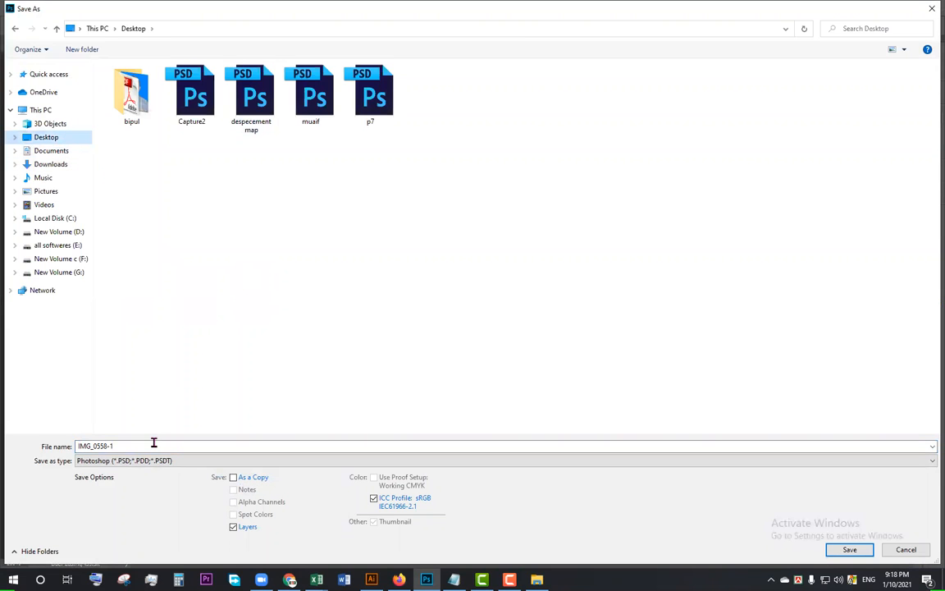
{"action": "left_click", "coordinate": [154, 444]}
{"action": "type", "text": "30"}
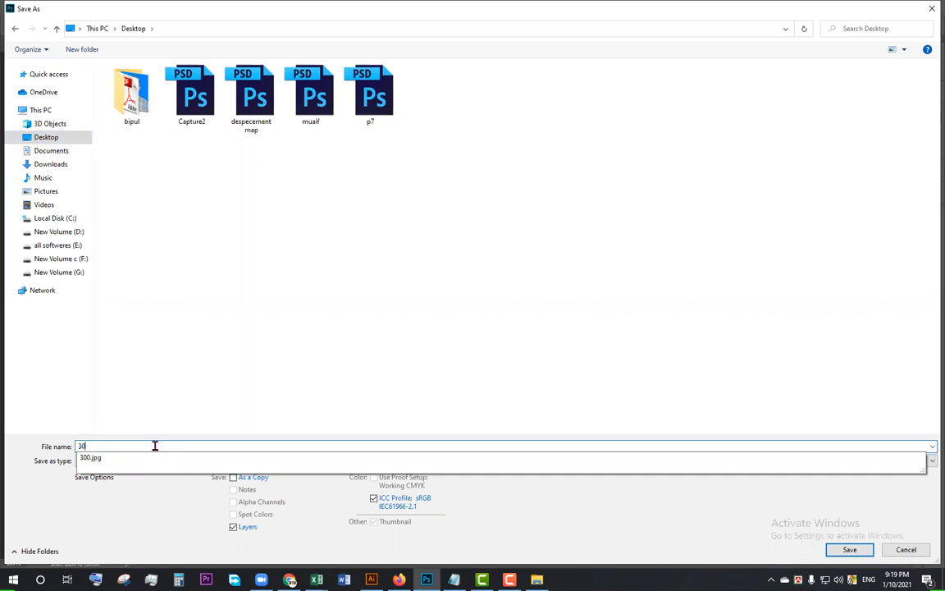
{"action": "type", "text": "0x300"}
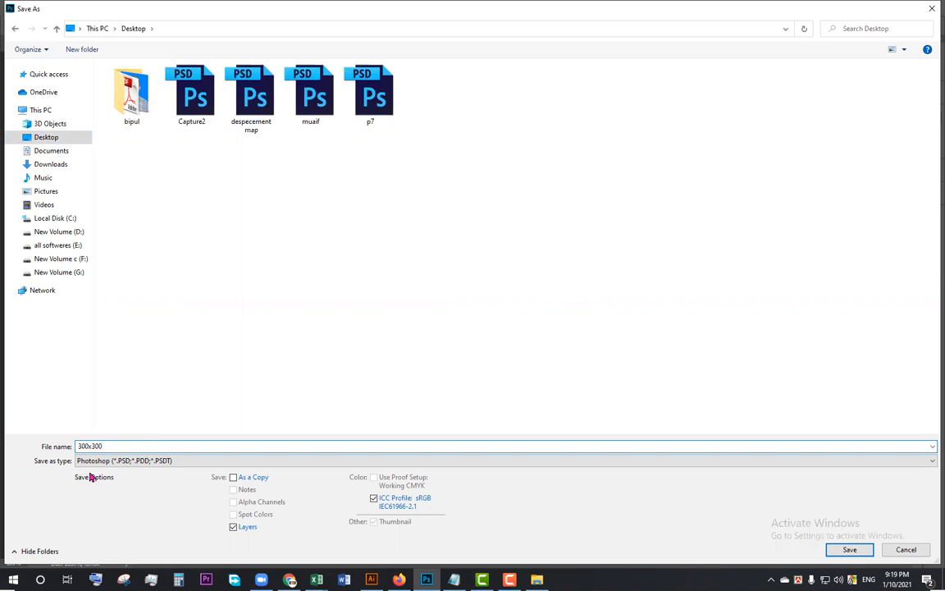
Step: Choose JPEG (*.JPG;*.JPEG;*.JPE) as the file format and proceed with saving
{"action": "left_click", "coordinate": [152, 460]}
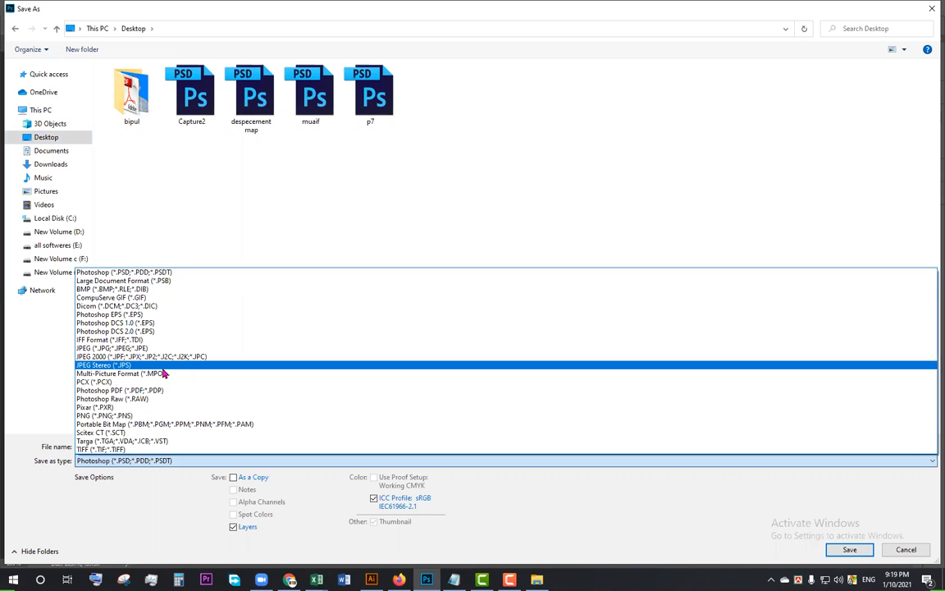
{"action": "key", "text": "ctrl+2"}
{"action": "mouse_move", "coordinate": [65, 336]}
{"action": "left_mouse_down"}
{"action": "mouse_move", "coordinate": [118, 356]}
{"action": "mouse_move", "coordinate": [160, 355]}
{"action": "left_mouse_up"}
{"action": "mouse_move", "coordinate": [36, 454]}
{"action": "left_mouse_down"}
{"action": "mouse_move", "coordinate": [97, 454]}
{"action": "mouse_move", "coordinate": [132, 469]}
{"action": "mouse_move", "coordinate": [183, 464]}
{"action": "left_mouse_up"}
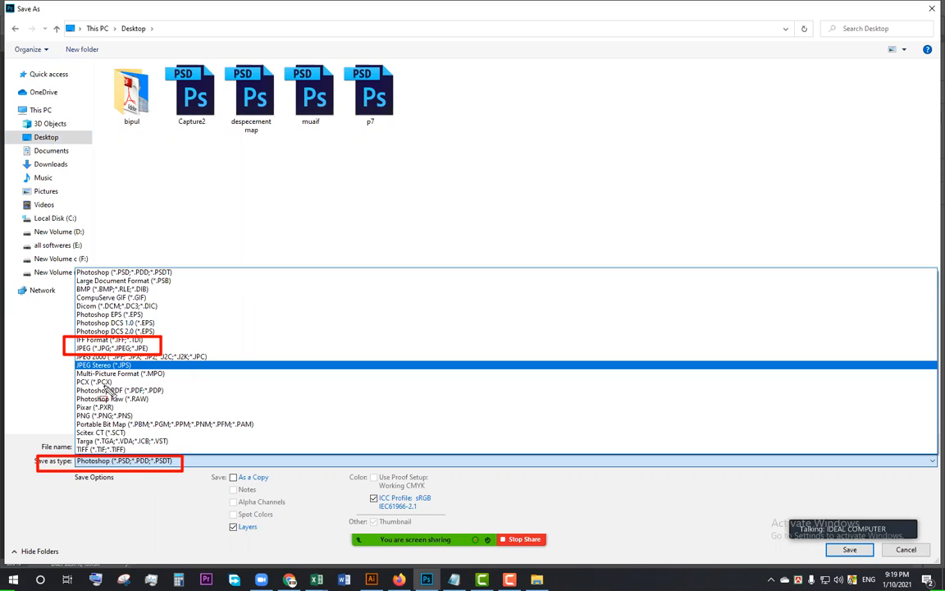
{"action": "mouse_move", "coordinate": [75, 338]}
{"action": "left_mouse_down"}
{"action": "mouse_move", "coordinate": [59, 332]}
{"action": "mouse_move", "coordinate": [95, 358]}
{"action": "mouse_move", "coordinate": [164, 361]}
{"action": "left_mouse_up"}
{"action": "key", "text": "Escape"}
{"action": "left_click", "coordinate": [110, 463]}
{"action": "left_click", "coordinate": [129, 349]}
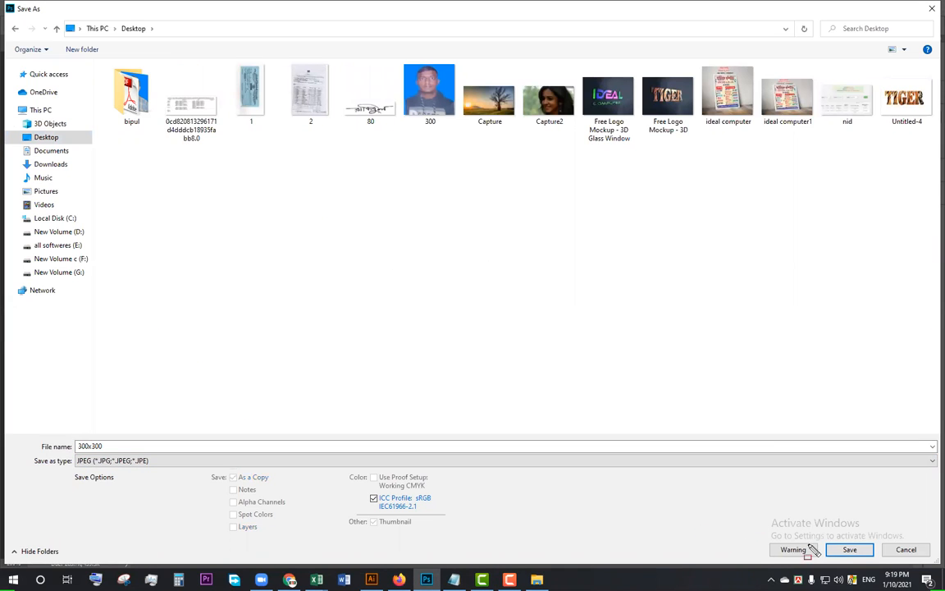
{"action": "left_click_drag", "start_coordinate": [824, 543], "coordinate": [875, 561]}
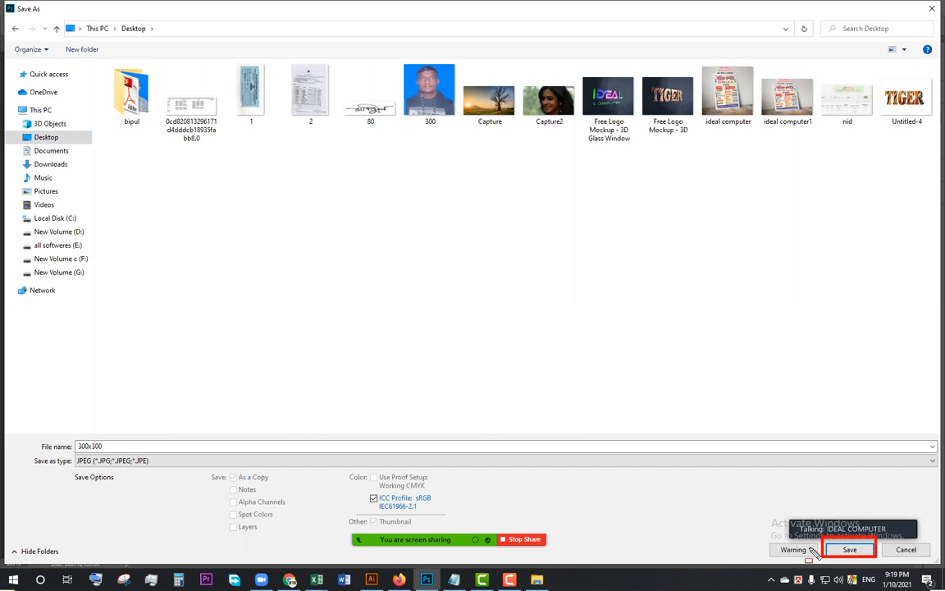
{"action": "left_click", "coordinate": [850, 550]}
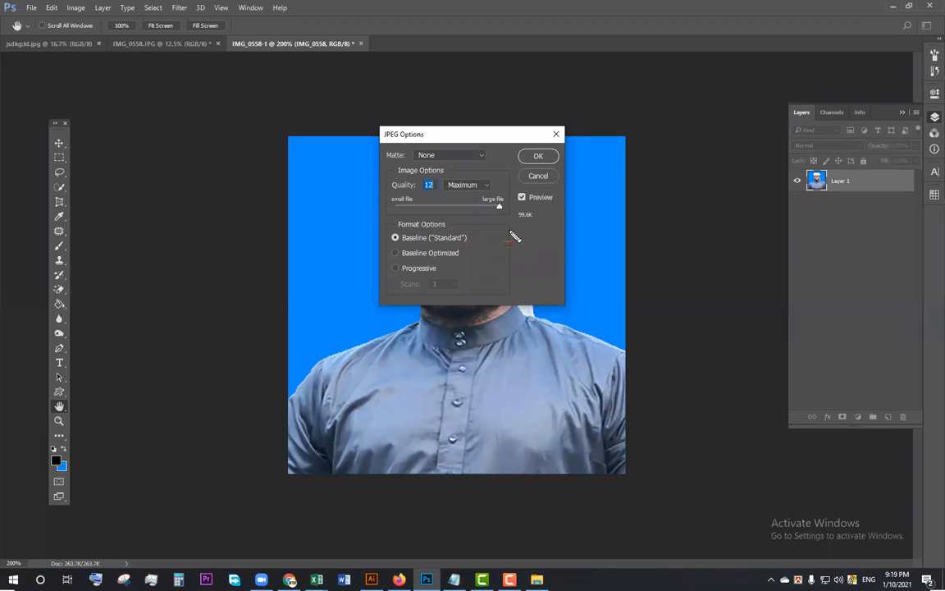
Step: Check the estimated JPEG file size, view the Desktop and Downloads folders in File Explorer, and return to Photoshop
{"action": "left_click_drag", "start_coordinate": [513, 206], "coordinate": [536, 222]}
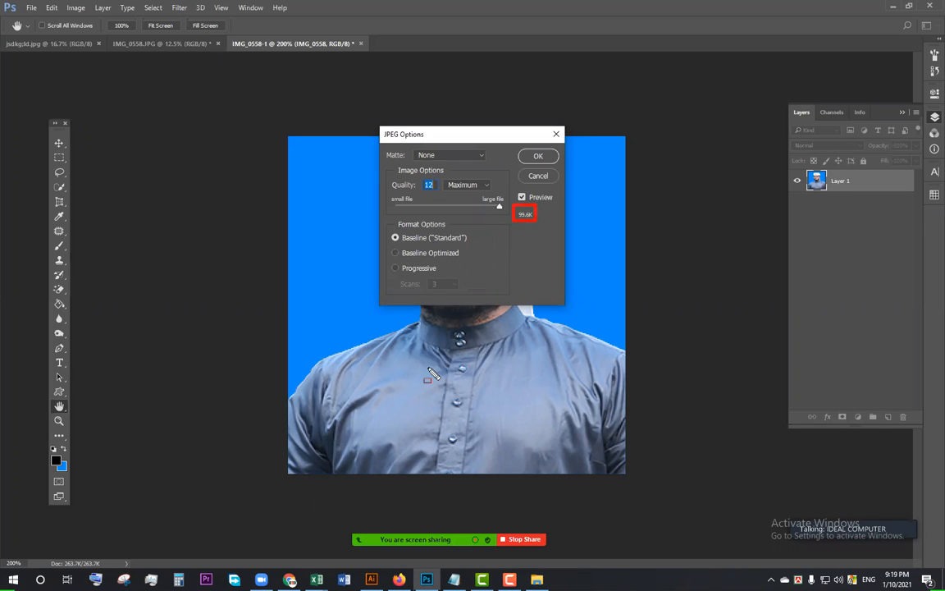
{"action": "key", "text": "Escape"}
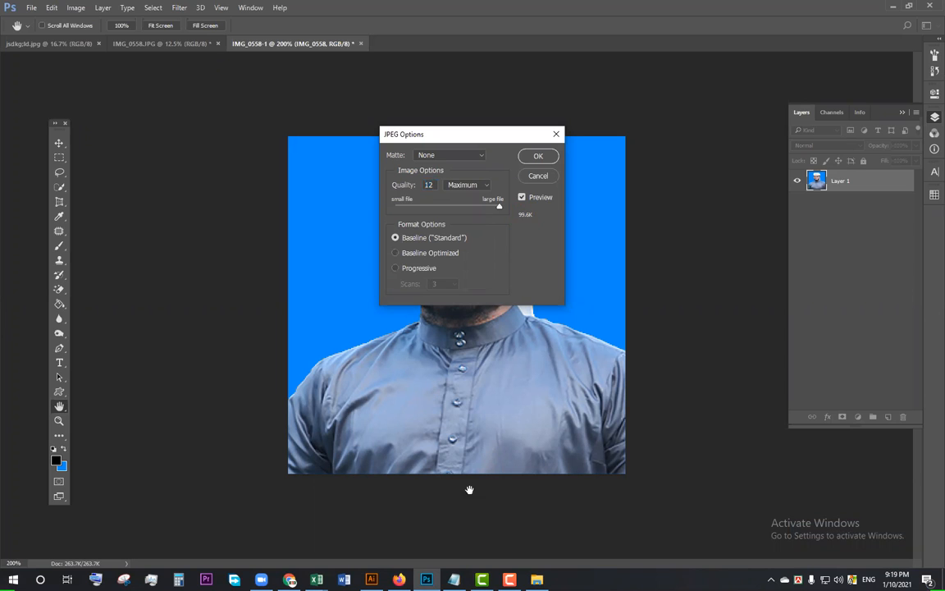
{"action": "left_click", "coordinate": [537, 580]}
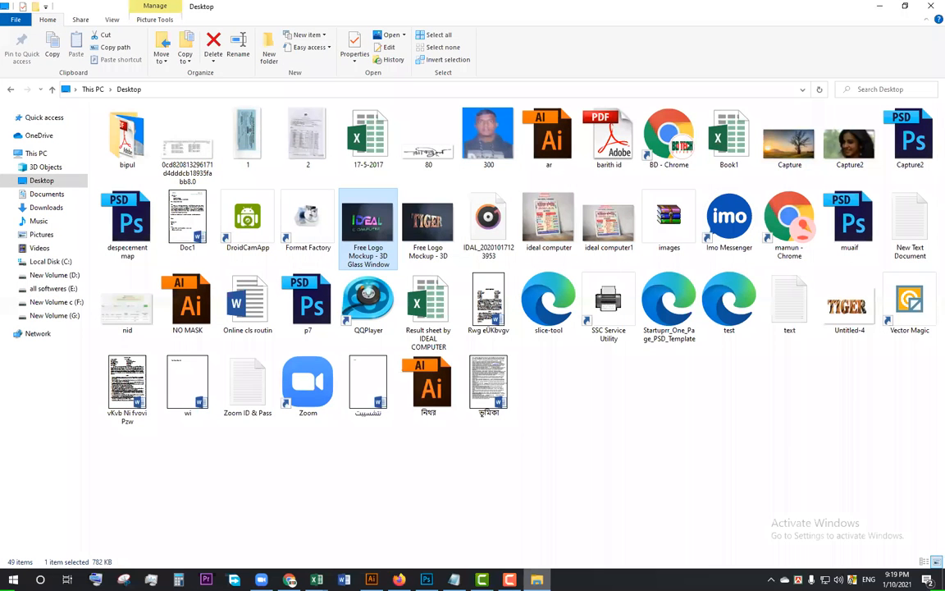
{"action": "left_click", "coordinate": [56, 209]}
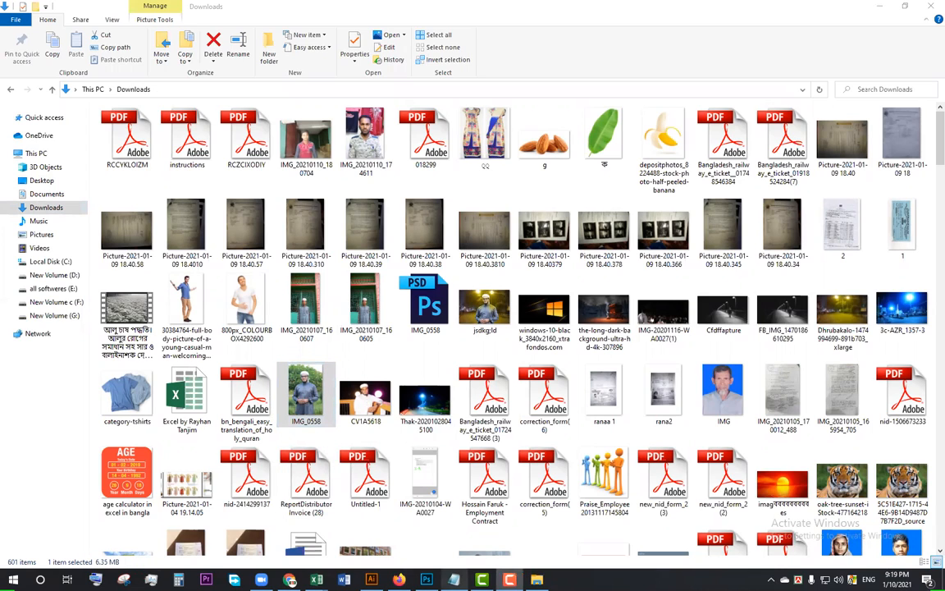
{"action": "left_click", "coordinate": [426, 579]}
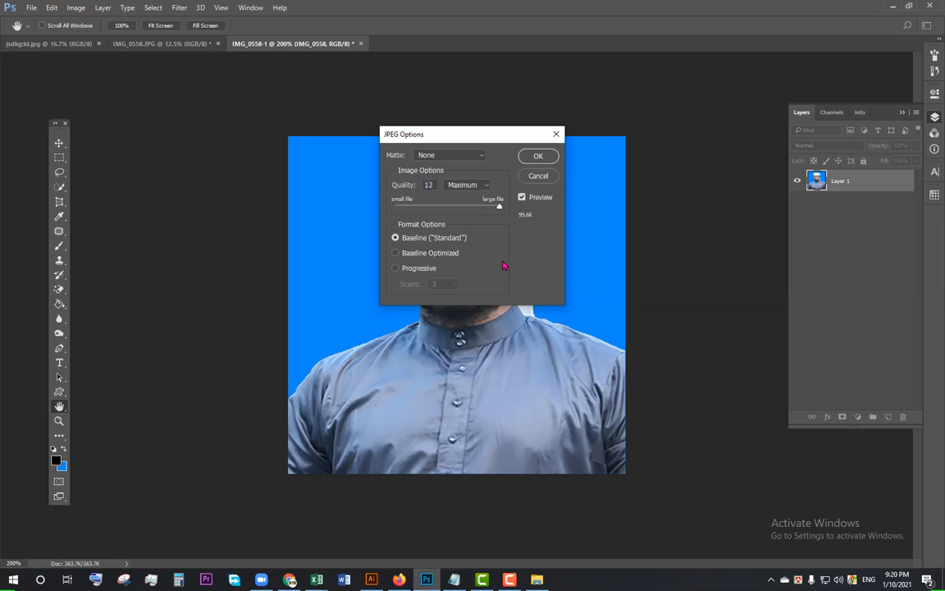
Step: Accept the JPEG options with Maximum quality 12 and Baseline ("Standard") format to finish saving the photo
{"action": "key", "text": "ctrl+2"}
{"action": "left_click_drag", "start_coordinate": [515, 204], "coordinate": [532, 223]}
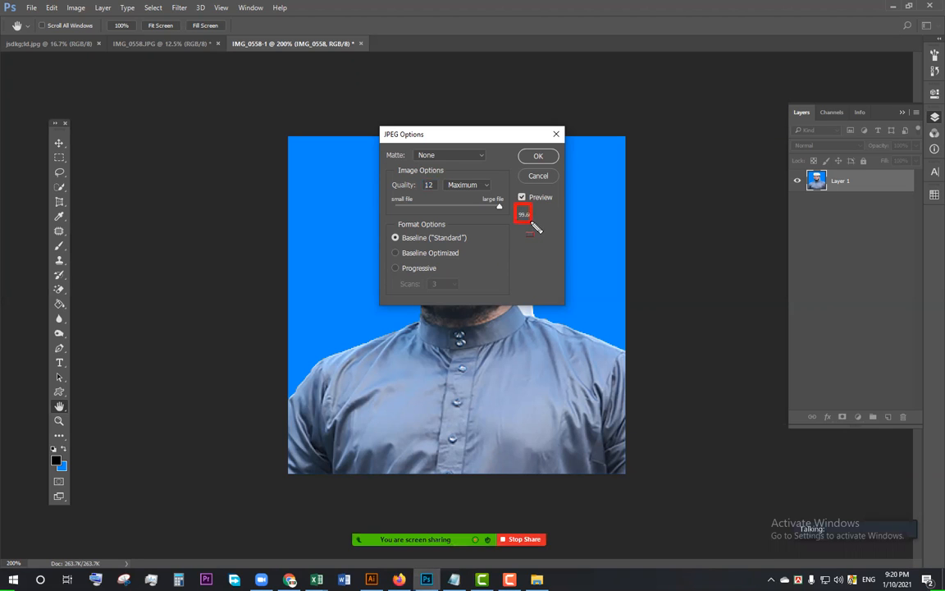
{"action": "key", "text": "Escape"}
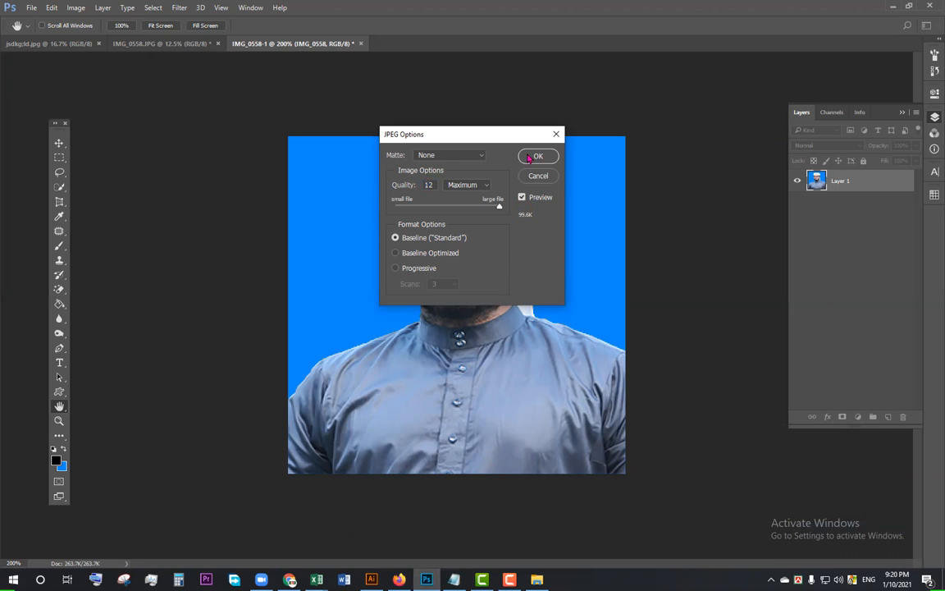
{"action": "left_click", "coordinate": [534, 157]}
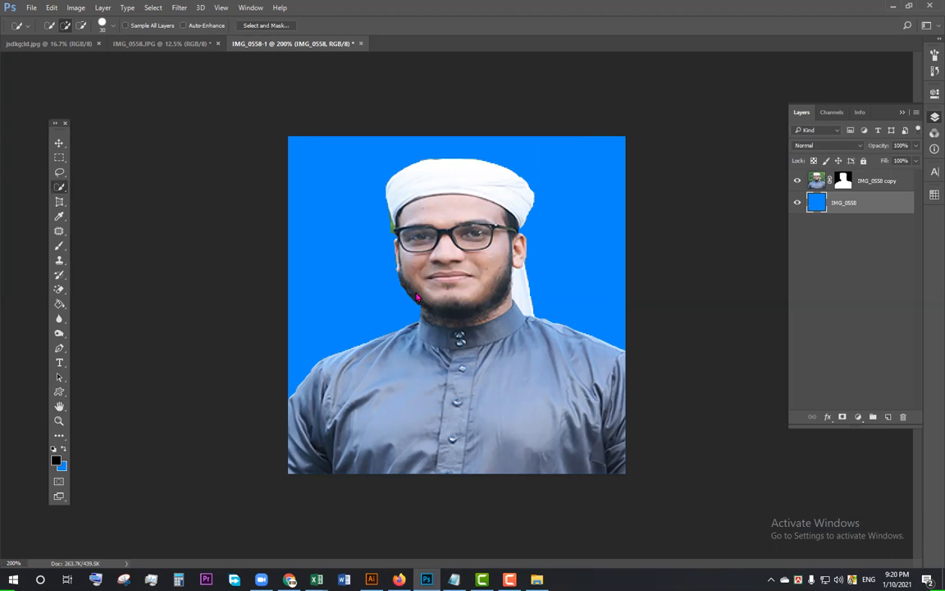
Step: Open the scanned signature image IMG from the folder 2021-01-10_0009 in Pictures
{"action": "key", "text": "ctrl+o"}
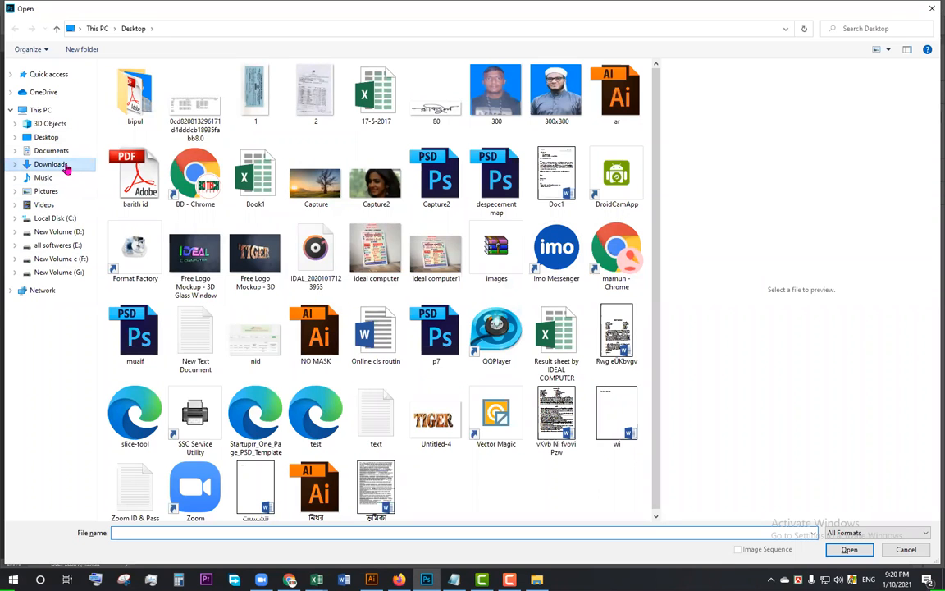
{"action": "left_click", "coordinate": [65, 166]}
{"action": "left_click", "coordinate": [46, 193]}
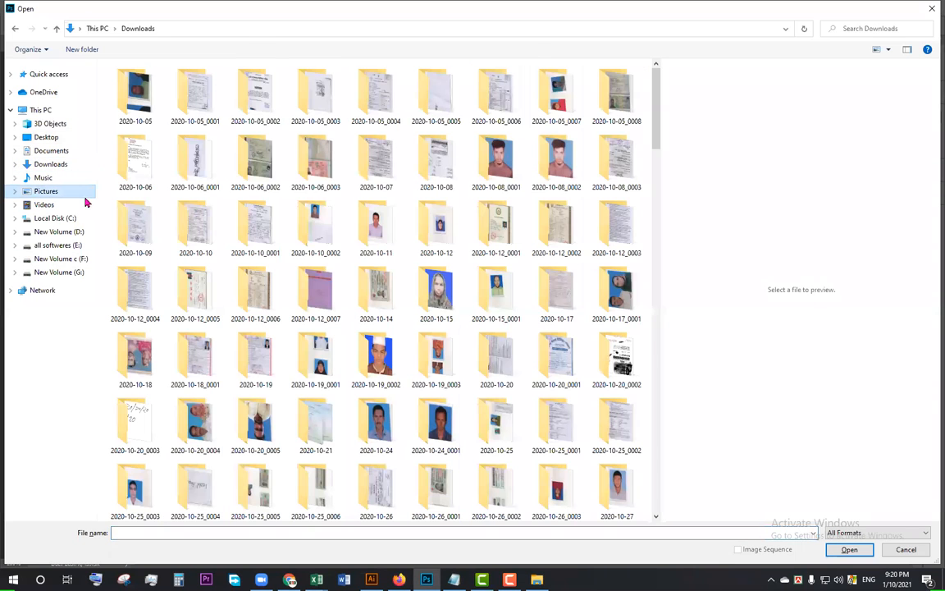
{"action": "scroll", "coordinate": [525, 341], "scroll_direction": "down", "scroll_amount": 5}
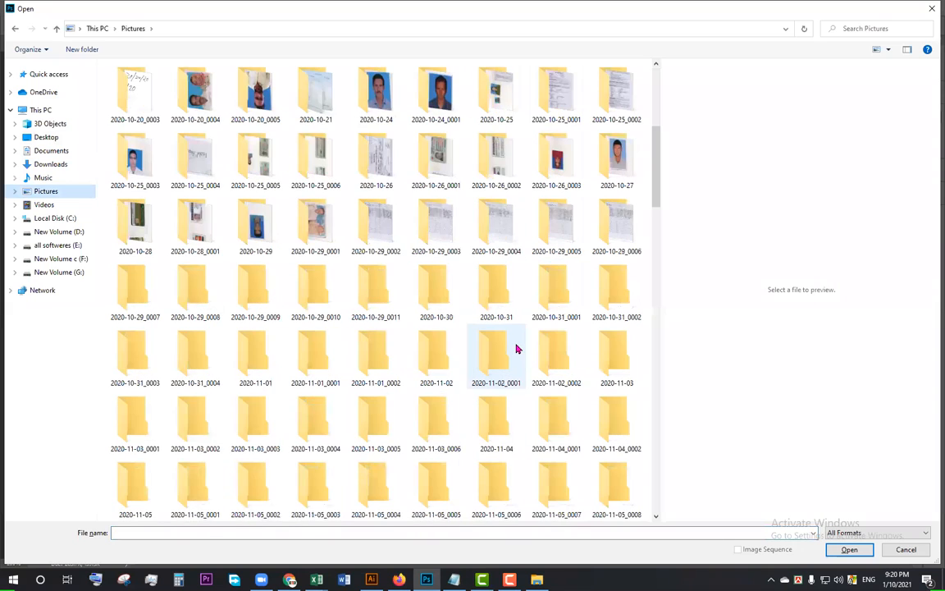
{"action": "scroll", "coordinate": [514, 353], "scroll_direction": "down", "scroll_amount": 7}
{"action": "scroll", "coordinate": [511, 361], "scroll_direction": "down", "scroll_amount": 6}
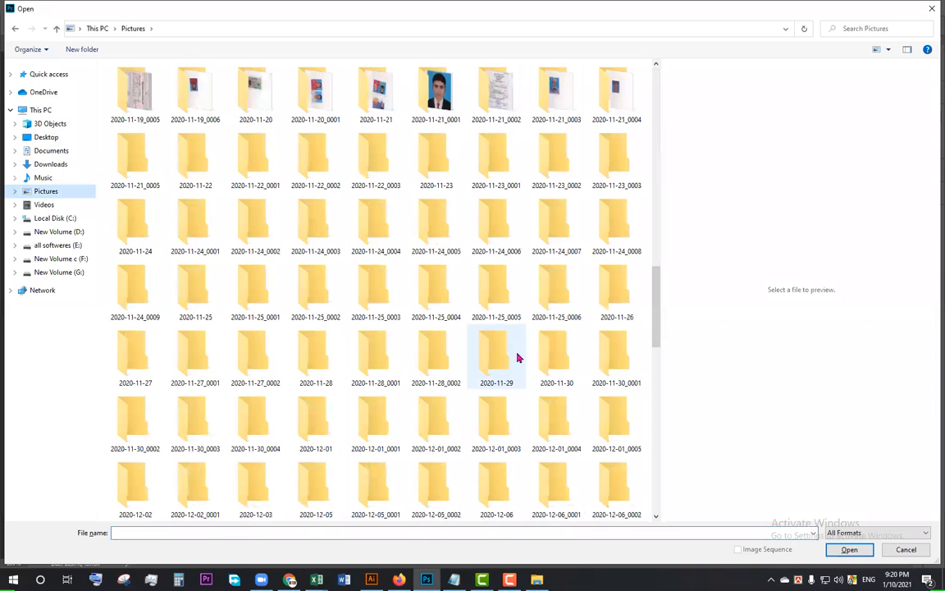
{"action": "left_click_drag", "start_coordinate": [654, 330], "coordinate": [668, 500]}
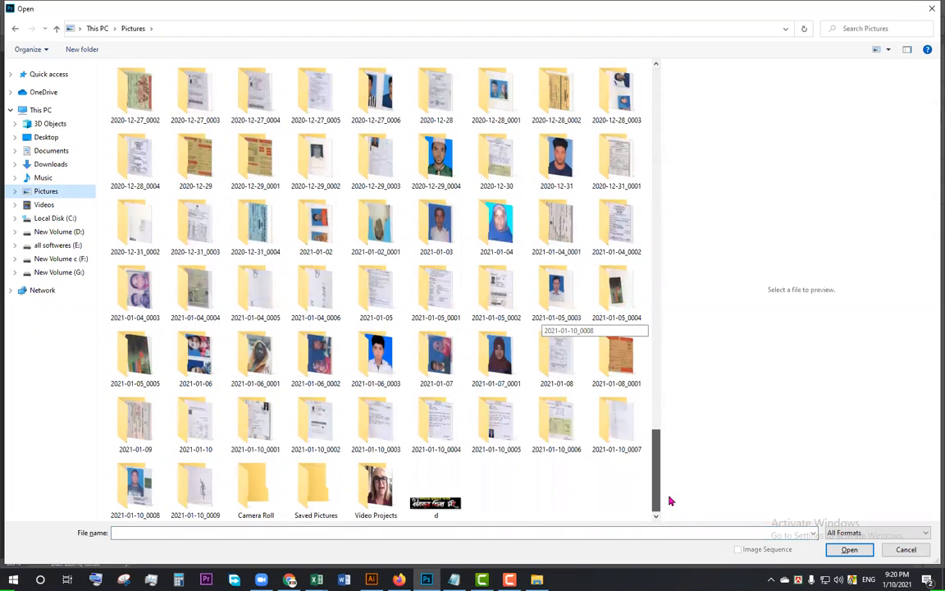
{"action": "left_click", "coordinate": [196, 489]}
{"action": "double_click", "coordinate": [197, 489]}
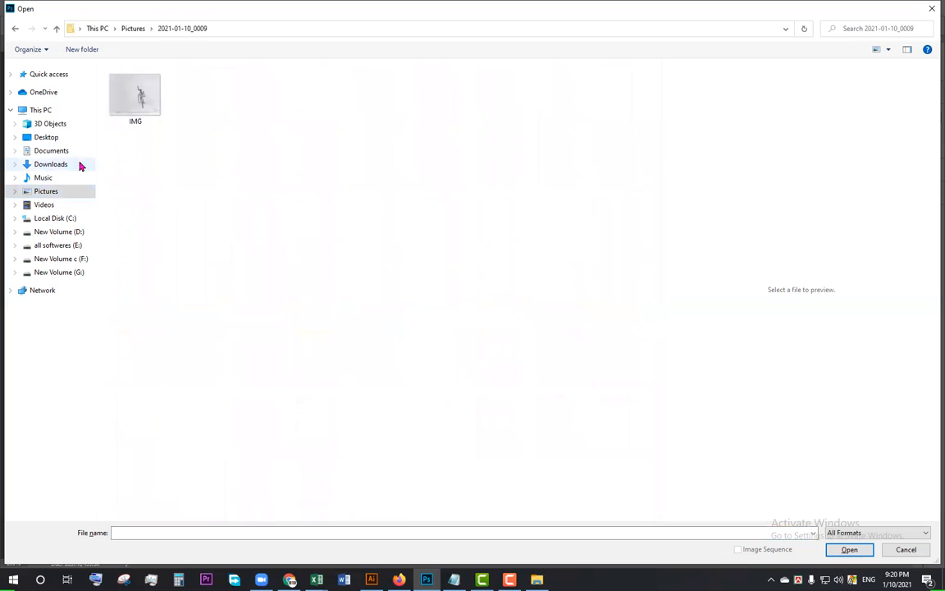
{"action": "double_click", "coordinate": [136, 107]}
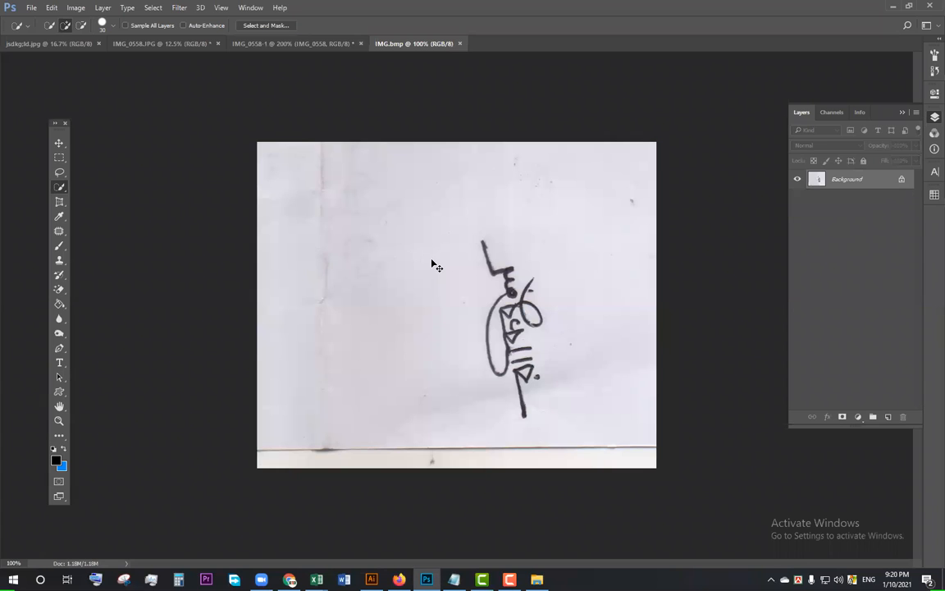
Step: Rotate the signature scan 90° clockwise so the signature reads horizontally and upright
{"action": "key", "text": "ctrl+r"}
{"action": "key", "text": "ctrl+r"}
{"action": "key", "text": "ctrl+r"}
{"action": "key", "text": "ctrl+r"}
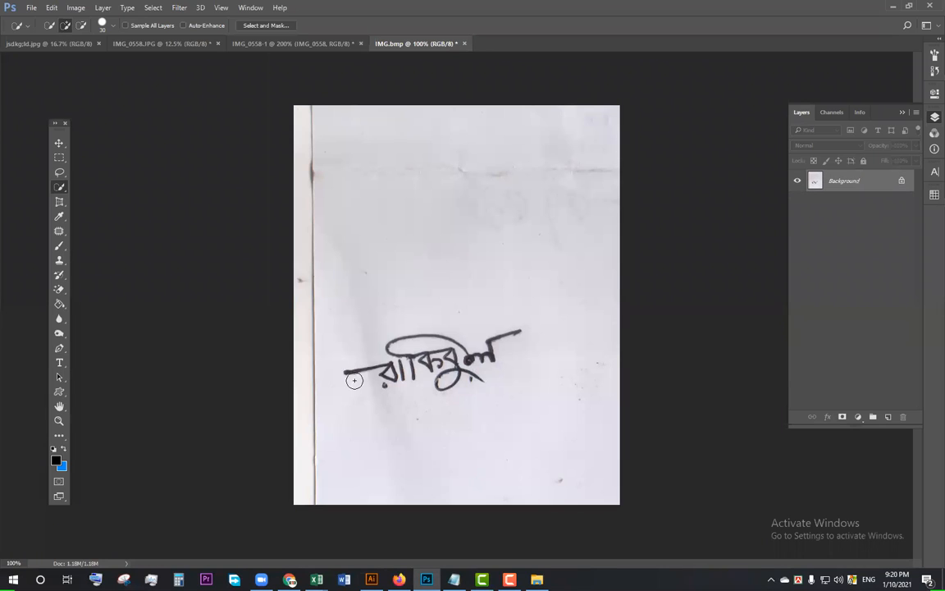
Step: Crop the scan tightly around the signature with the Perspective Crop tool, to about 369 × 124 pixels
{"action": "right_click", "coordinate": [59, 189]}
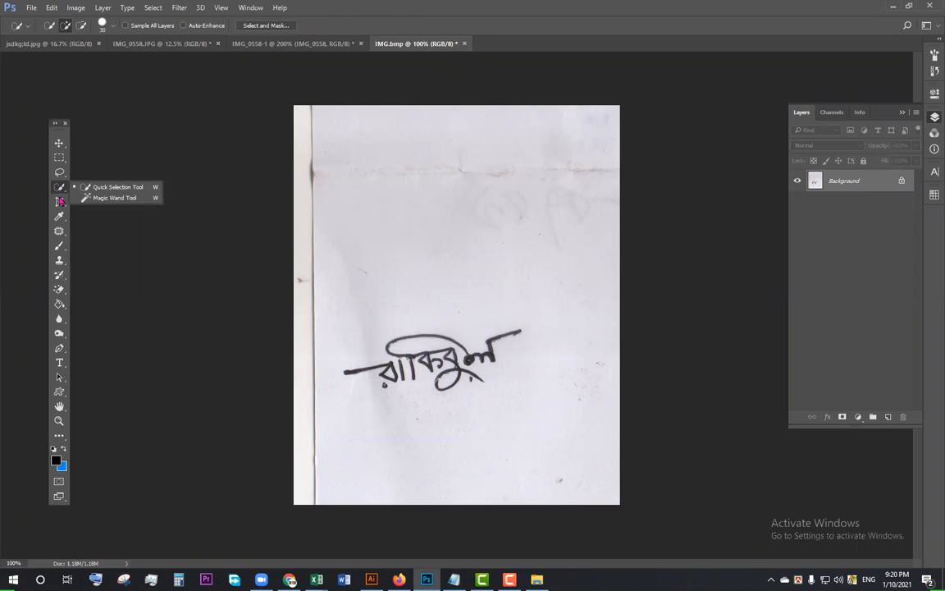
{"action": "right_click", "coordinate": [60, 201]}
{"action": "left_click", "coordinate": [95, 212]}
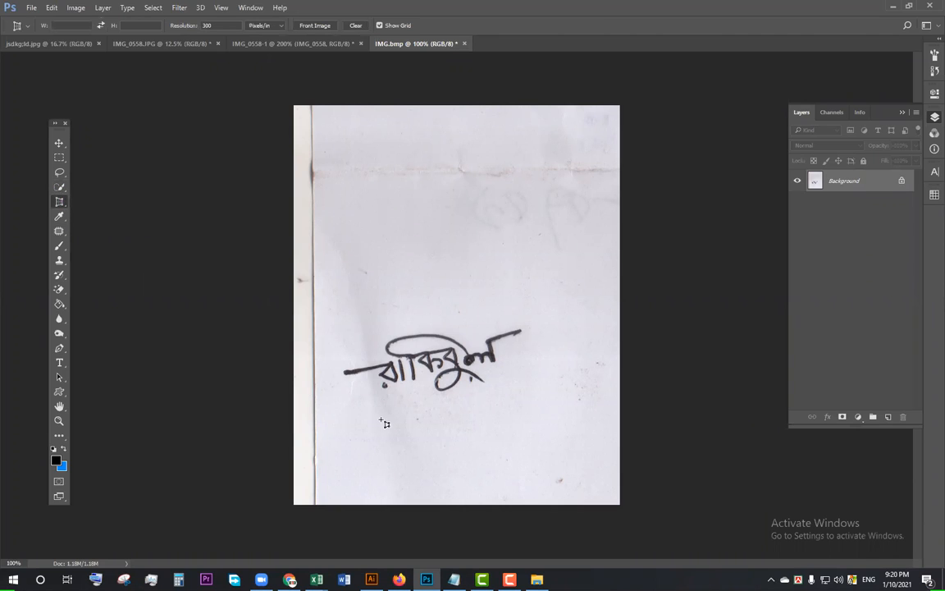
{"action": "left_click", "coordinate": [329, 361]}
{"action": "left_click", "coordinate": [526, 301]}
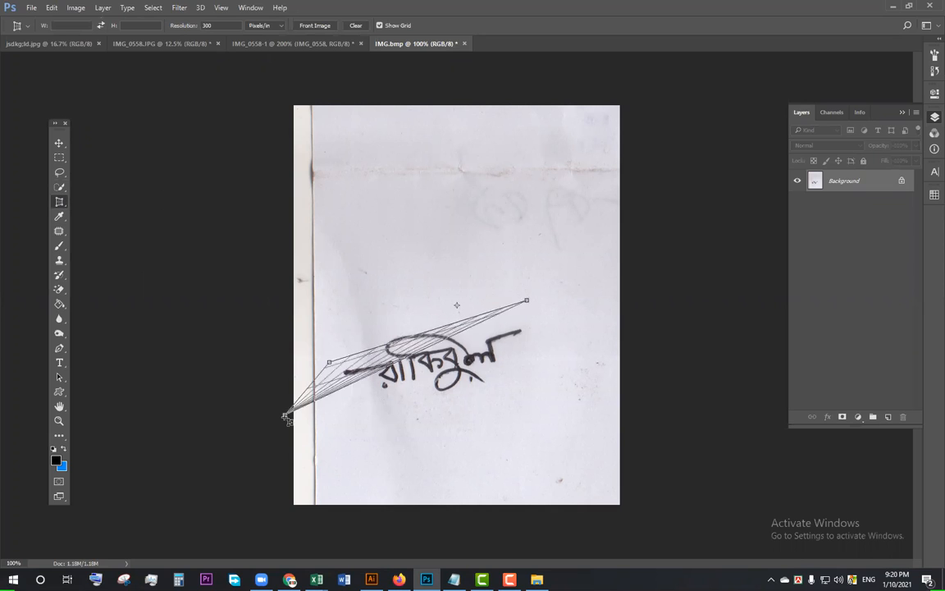
{"action": "left_click", "coordinate": [353, 424]}
{"action": "left_click", "coordinate": [539, 370]}
{"action": "key", "text": "Return"}
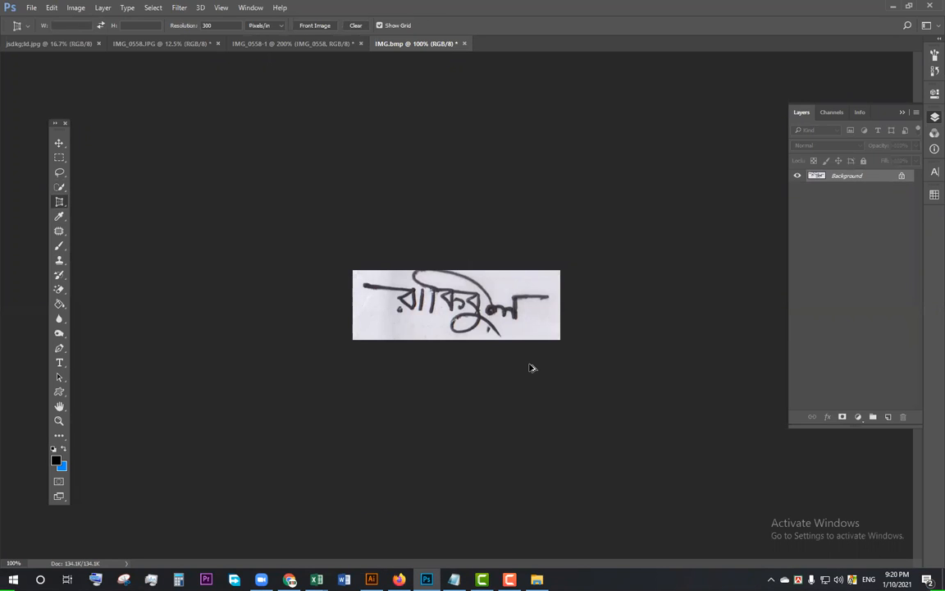
Step: Resize the signature image to a width of 300 pixels and a height of 80 pixels
{"action": "key", "text": "ctrl+alt+i"}
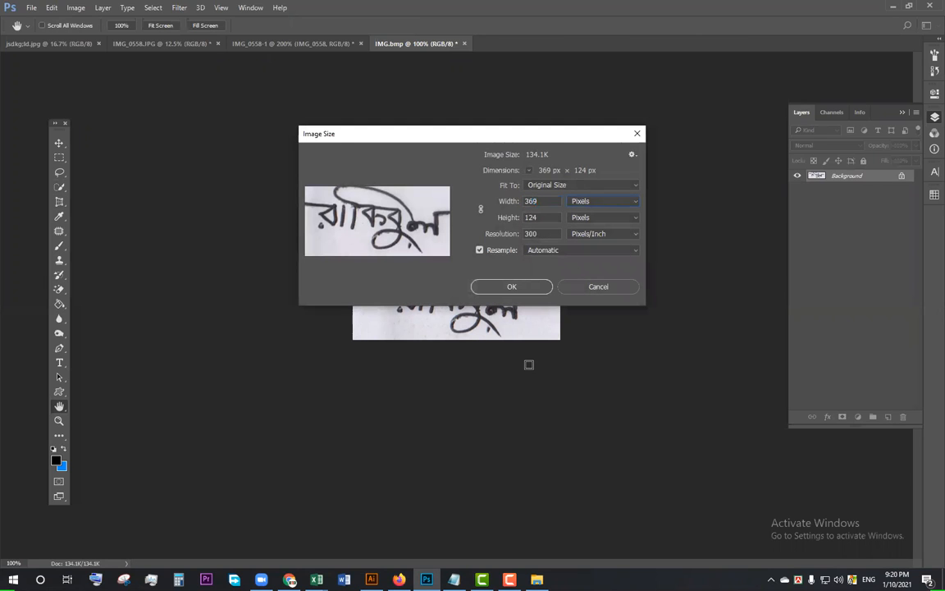
{"action": "left_click", "coordinate": [636, 204]}
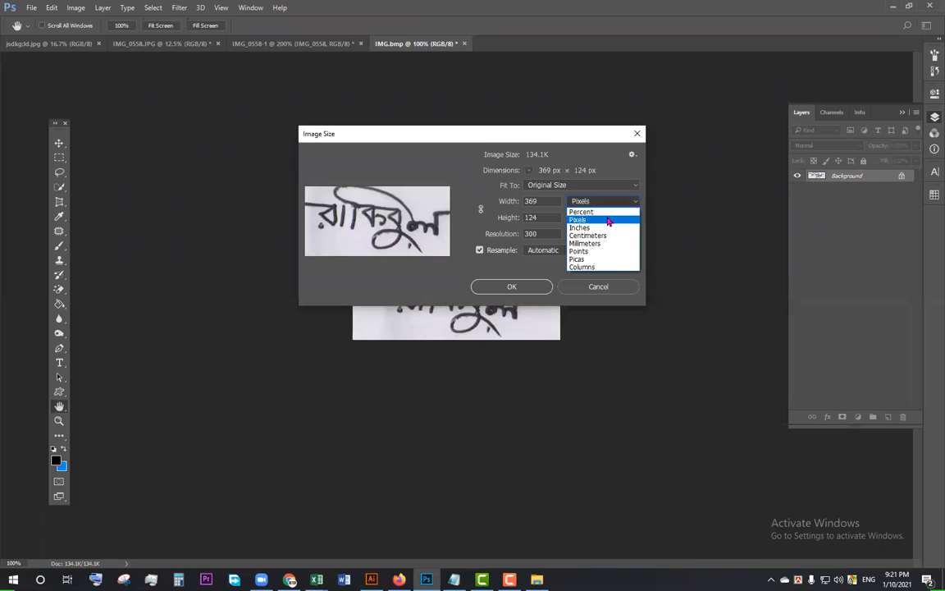
{"action": "left_click", "coordinate": [602, 215]}
{"action": "type", "text": "300"}
{"action": "key", "text": "Tab"}
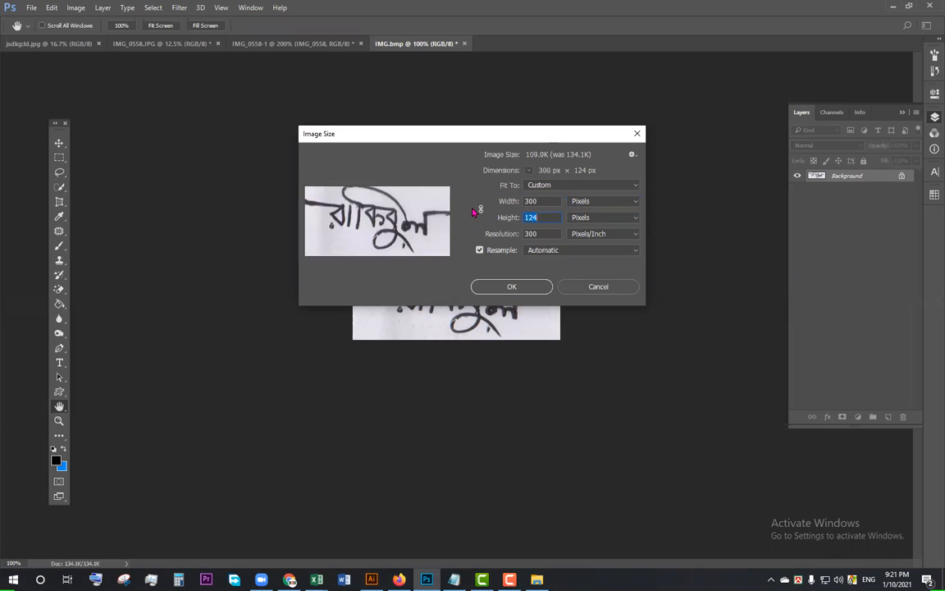
{"action": "type", "text": "80"}
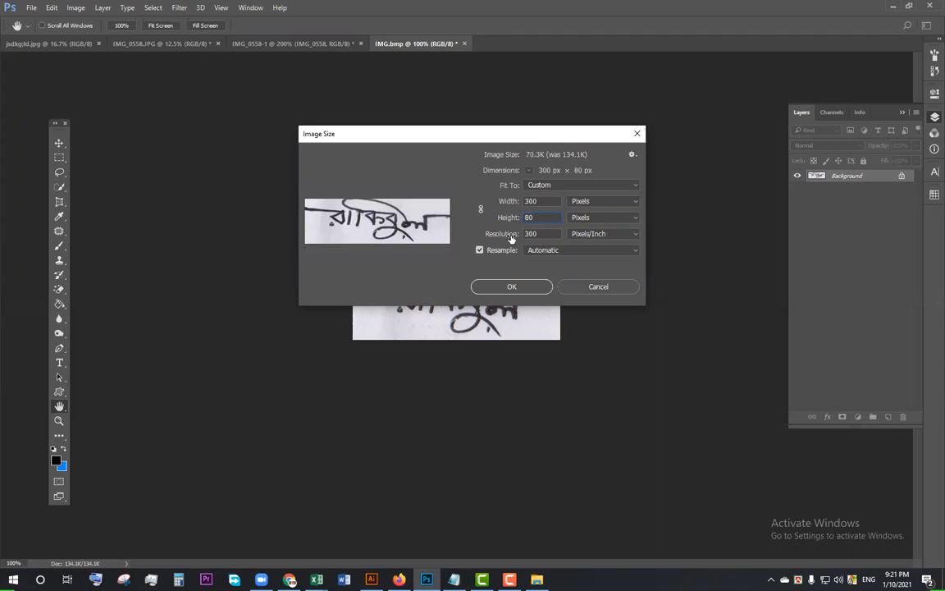
{"action": "left_click", "coordinate": [513, 287]}
{"action": "key", "text": "c"}
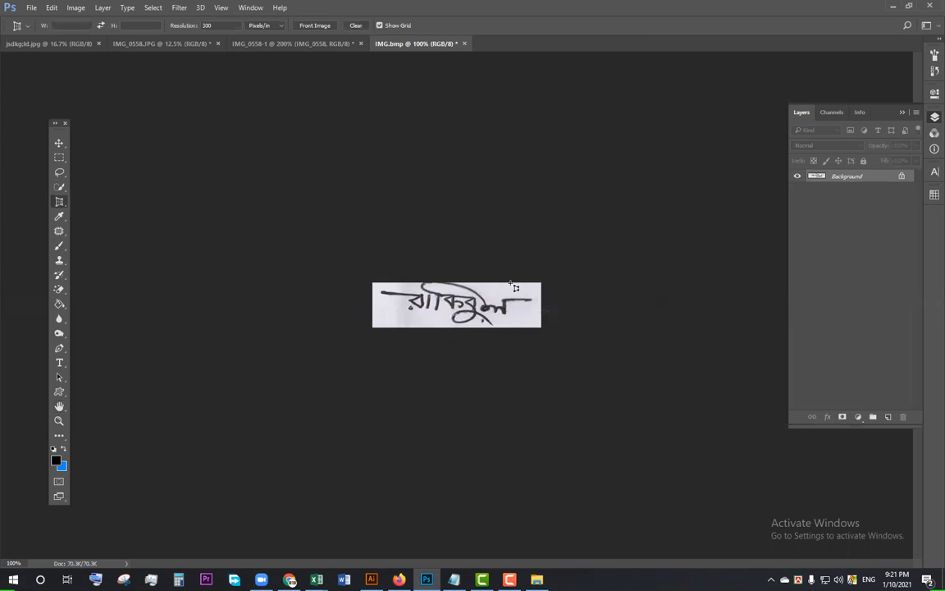
Step: In File Explorer, check the file size of the original scan IMG in Pictures, folder 2021-01-10_0009, and return to Photoshop
{"action": "left_click", "coordinate": [537, 579]}
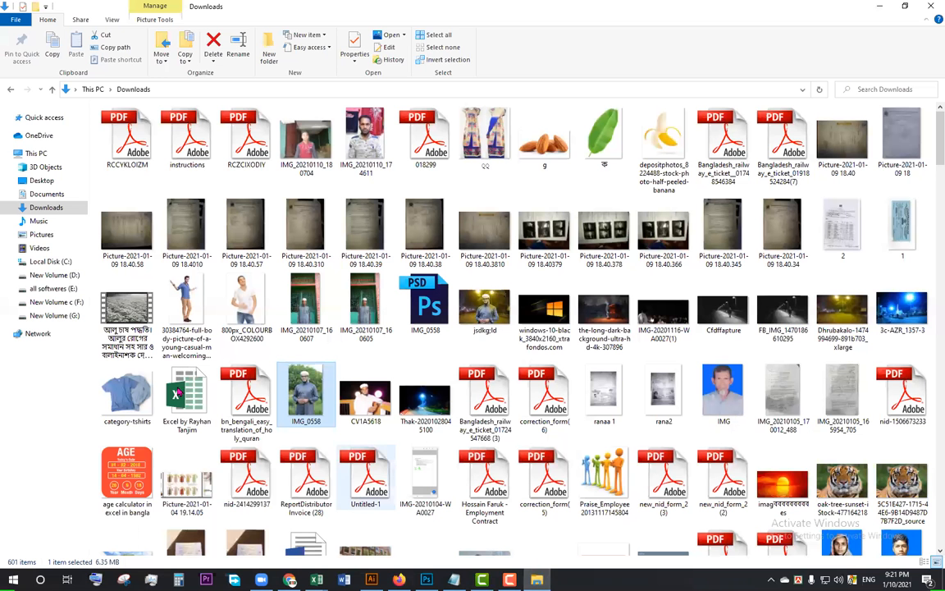
{"action": "left_click", "coordinate": [49, 235]}
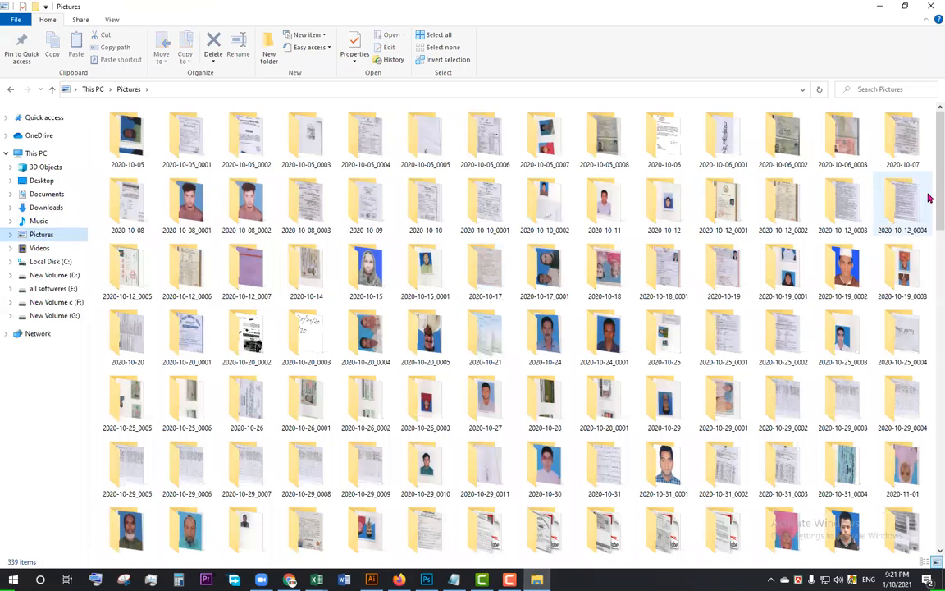
{"action": "scroll", "coordinate": [929, 487], "scroll_direction": "down", "scroll_amount": 3}
{"action": "scroll", "coordinate": [930, 539], "scroll_direction": "down", "scroll_amount": 3}
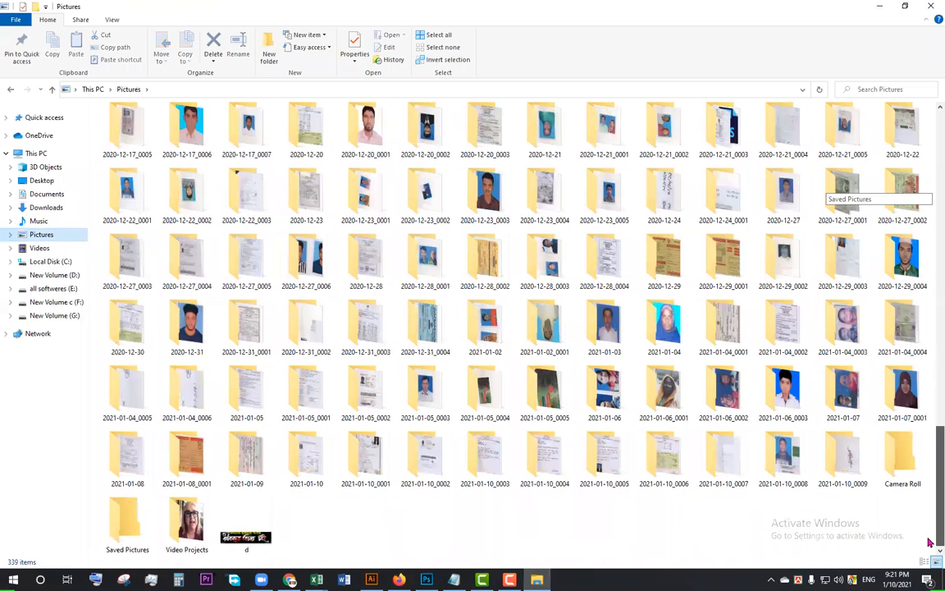
{"action": "double_click", "coordinate": [842, 457]}
{"action": "left_click", "coordinate": [132, 137]}
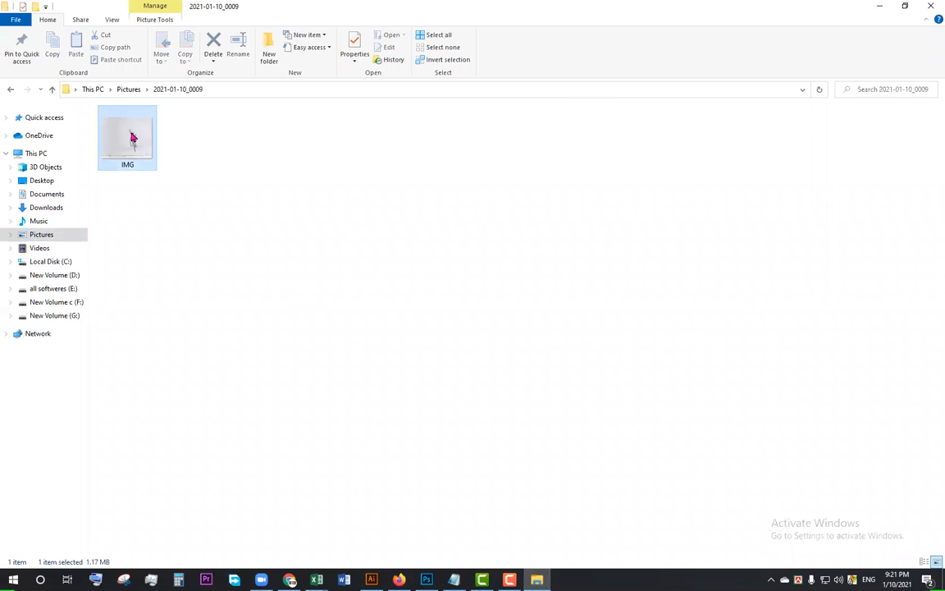
{"action": "key", "text": "ctrl+shift+d"}
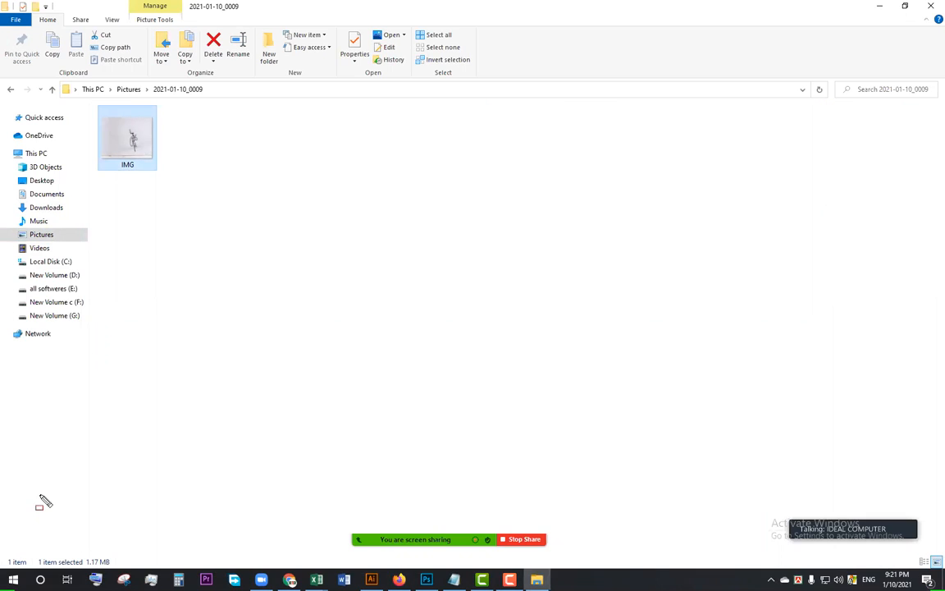
{"action": "left_click_drag", "start_coordinate": [73, 551], "coordinate": [124, 570]}
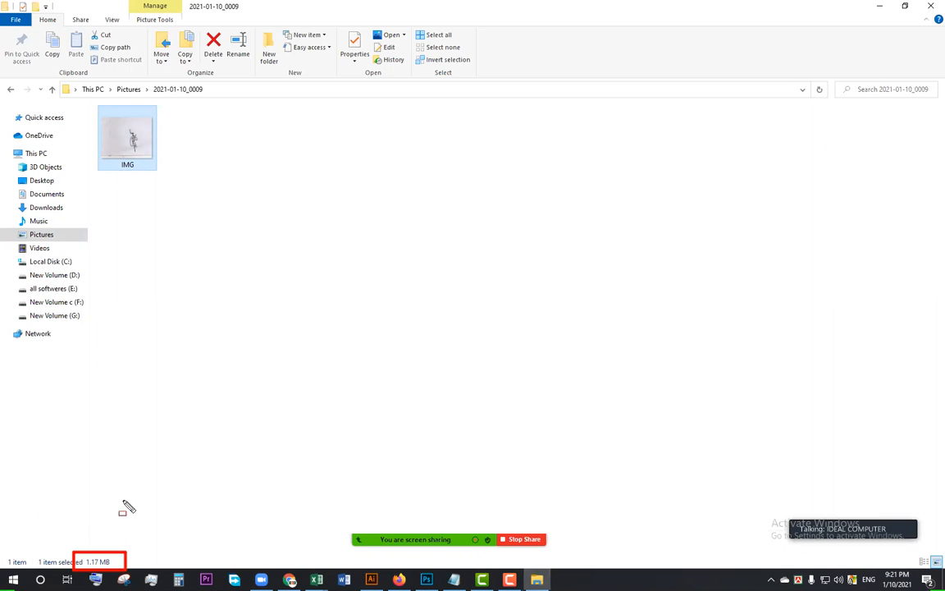
{"action": "key", "text": "Escape"}
{"action": "left_click", "coordinate": [426, 579]}
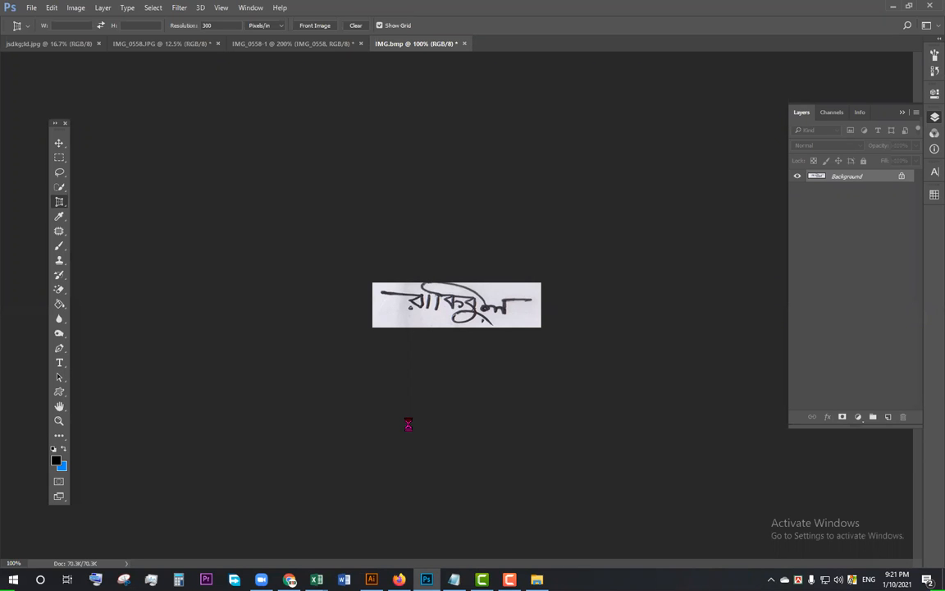
Step: Start saving the signature under a new name, with the Desktop as location and sign 300x80 as file name
{"action": "key", "text": "ctrl+shift+s"}
{"action": "left_click", "coordinate": [57, 139]}
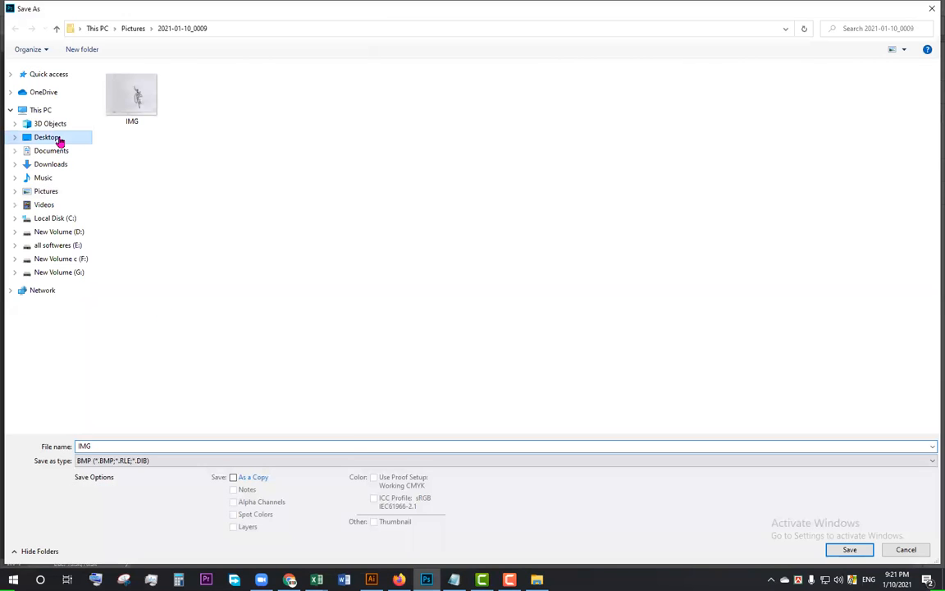
{"action": "double_click", "coordinate": [119, 447]}
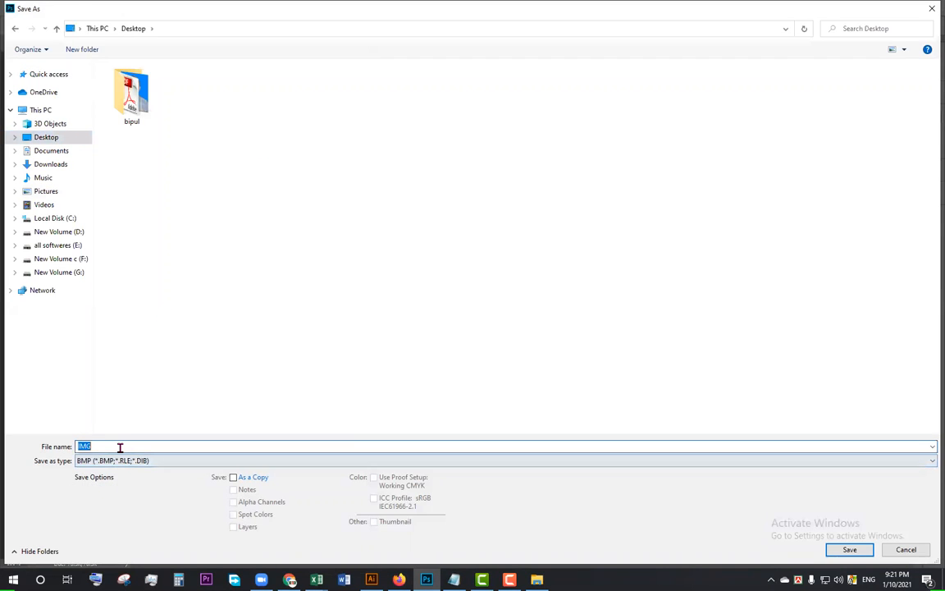
{"action": "type", "text": "sign 300x80"}
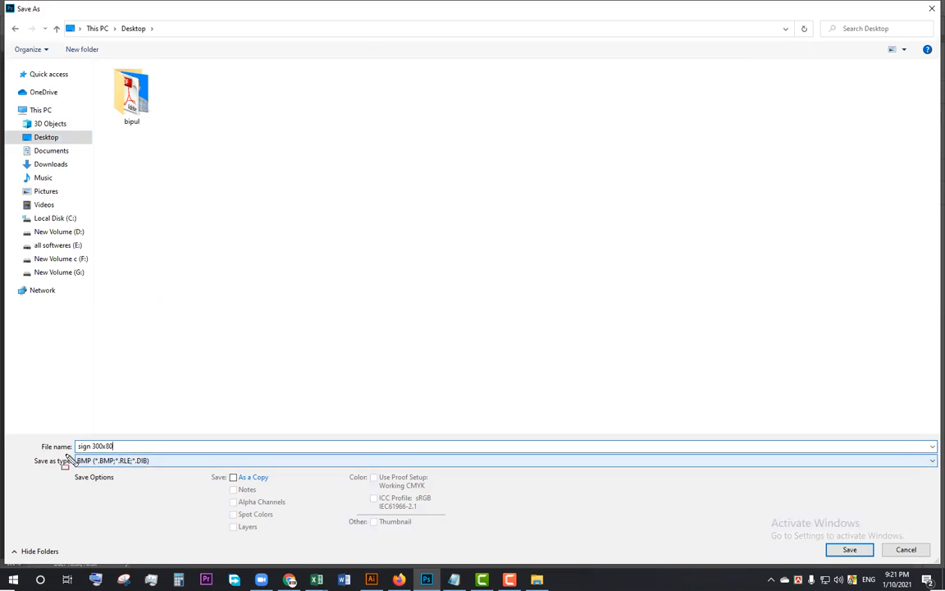
Step: Change the signature's file format from BMP to JPEG (*.JPG;*.JPEG;*.JPE) and proceed with saving
{"action": "left_click_drag", "start_coordinate": [62, 450], "coordinate": [169, 469]}
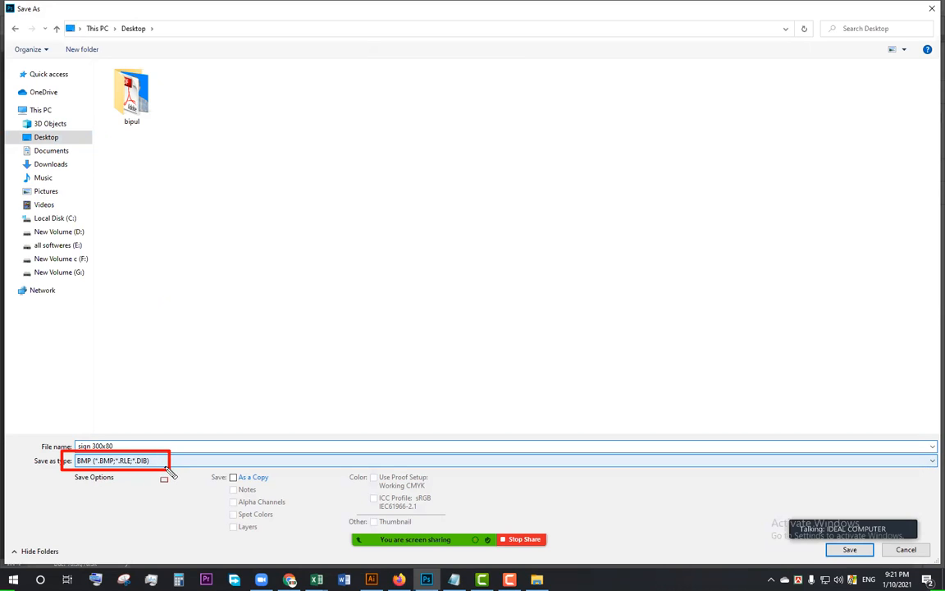
{"action": "left_click", "coordinate": [124, 461]}
{"action": "left_click_drag", "start_coordinate": [69, 331], "coordinate": [148, 349]}
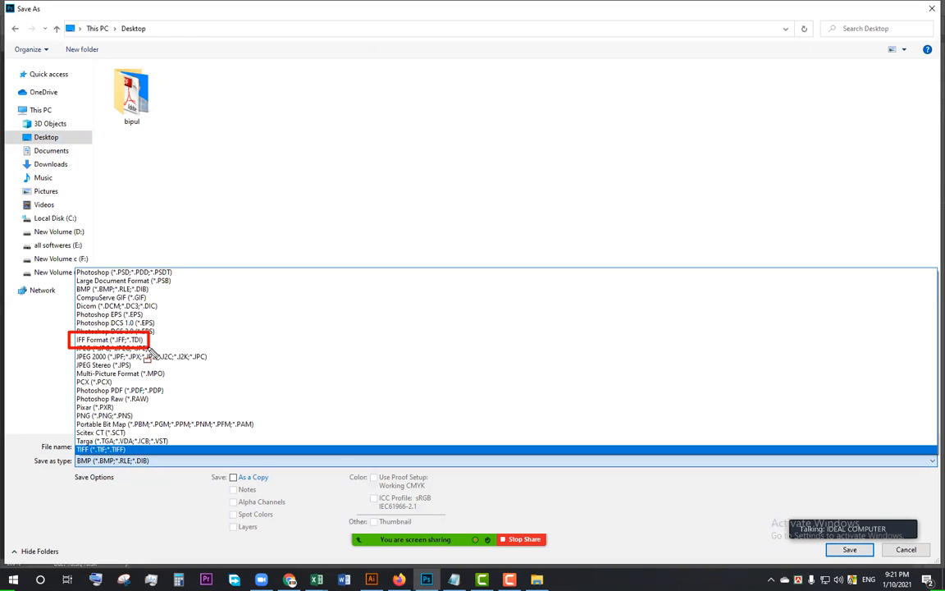
{"action": "left_click", "coordinate": [115, 470]}
{"action": "left_click", "coordinate": [124, 460]}
{"action": "left_click", "coordinate": [131, 349]}
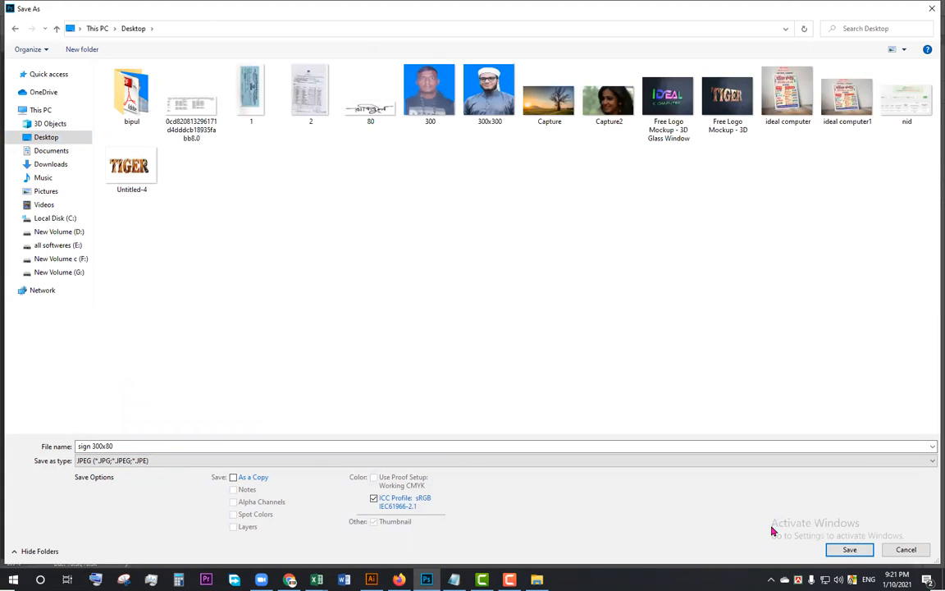
{"action": "key", "text": "Return"}
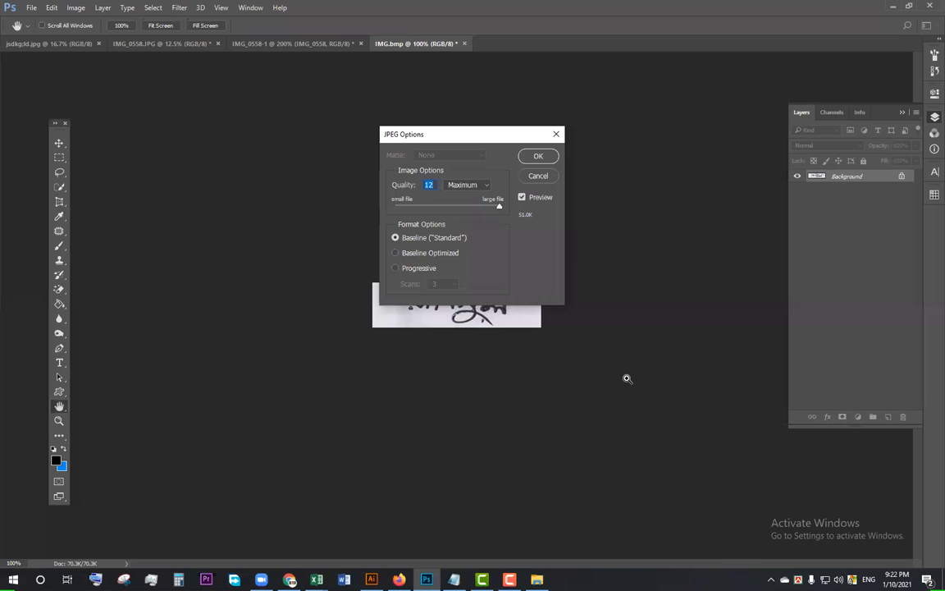
Step: Check the estimated file size and accept Maximum quality 12 with Baseline ("Standard") to finish saving the signature
{"action": "left_click_drag", "start_coordinate": [511, 206], "coordinate": [538, 223]}
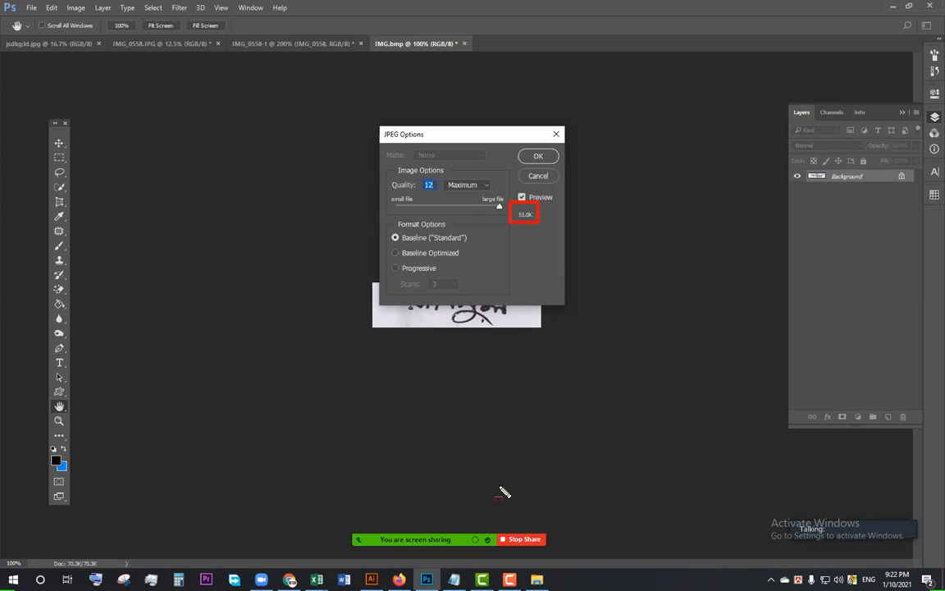
{"action": "left_click", "coordinate": [552, 156]}
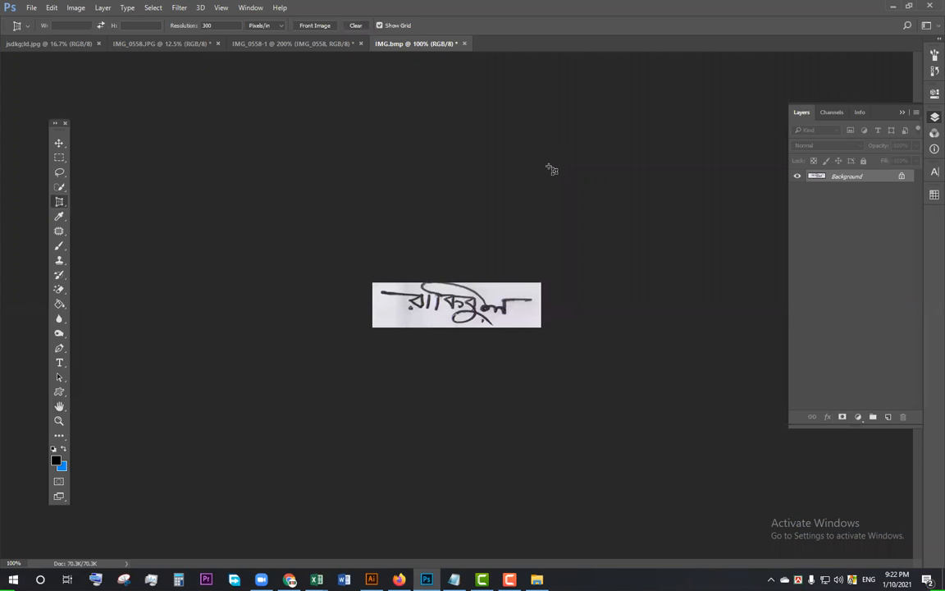
{"action": "key", "text": "v"}
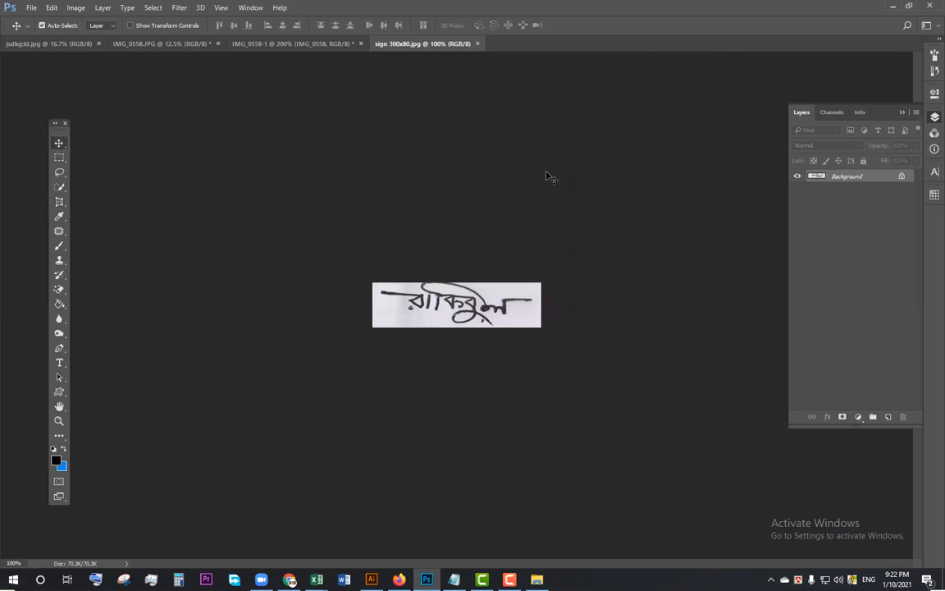
Step: Switch to File Explorer and check the file sizes of 300x300 and sign 300x80 on the Desktop
{"action": "left_click", "coordinate": [893, 7]}
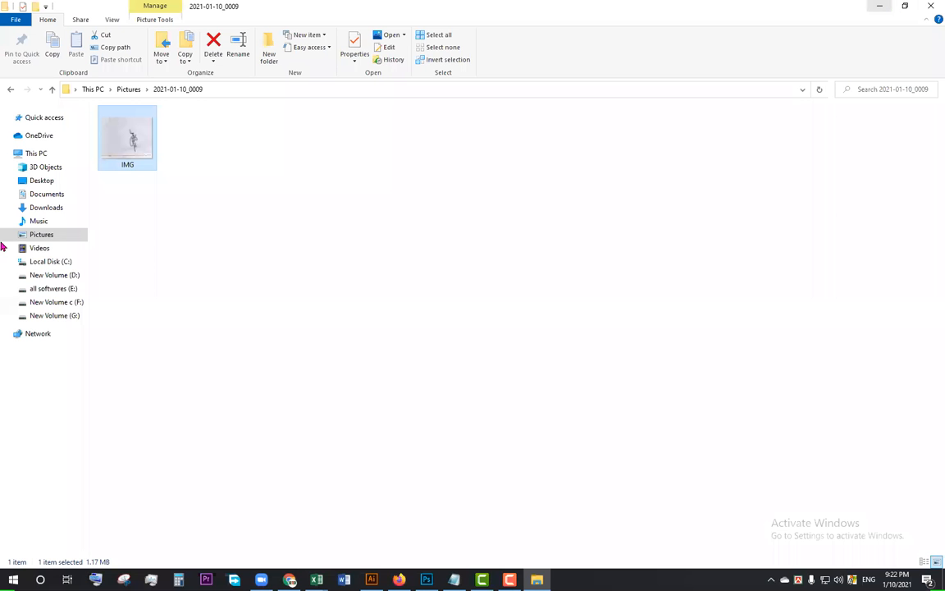
{"action": "left_click", "coordinate": [41, 179]}
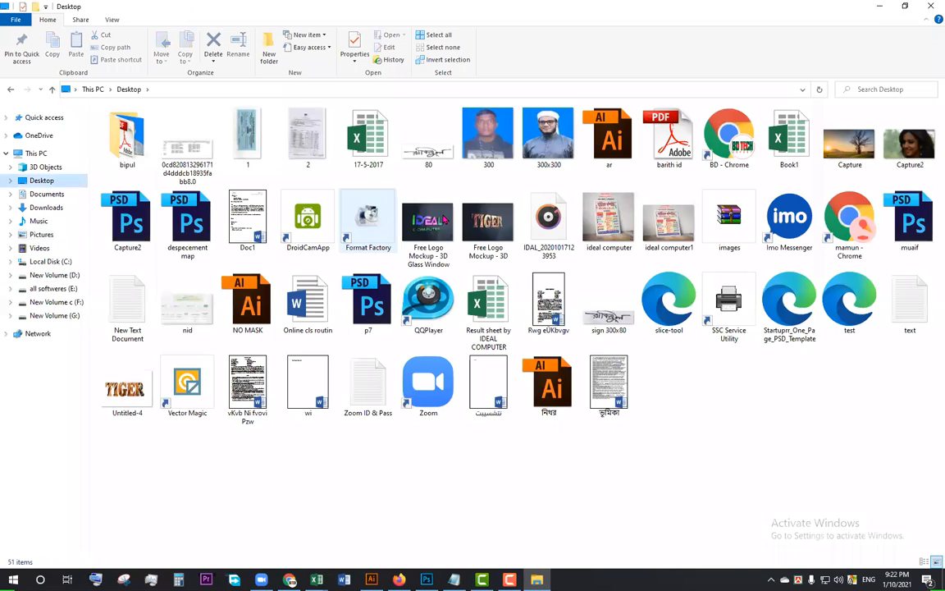
{"action": "left_click", "coordinate": [548, 155]}
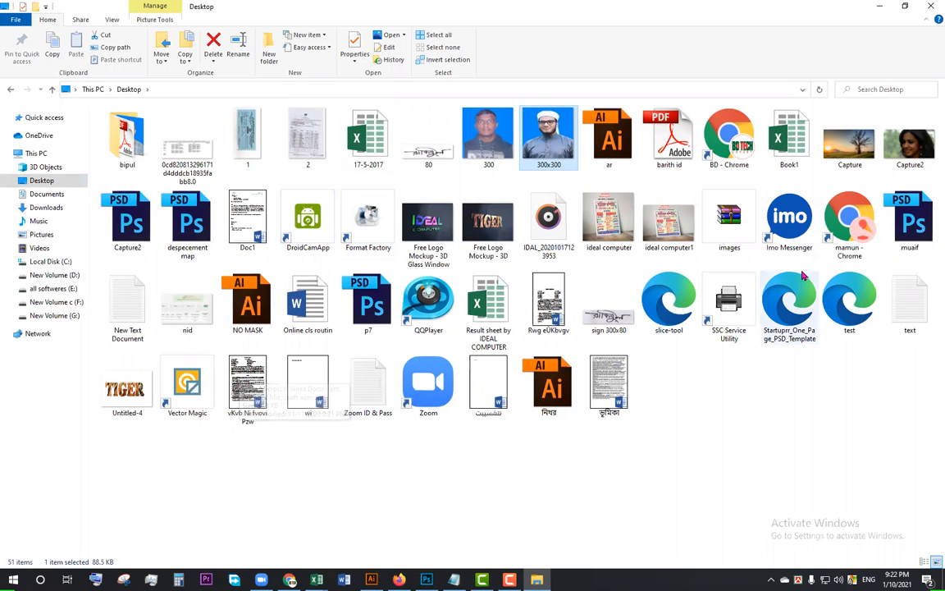
{"action": "left_click", "coordinate": [611, 318]}
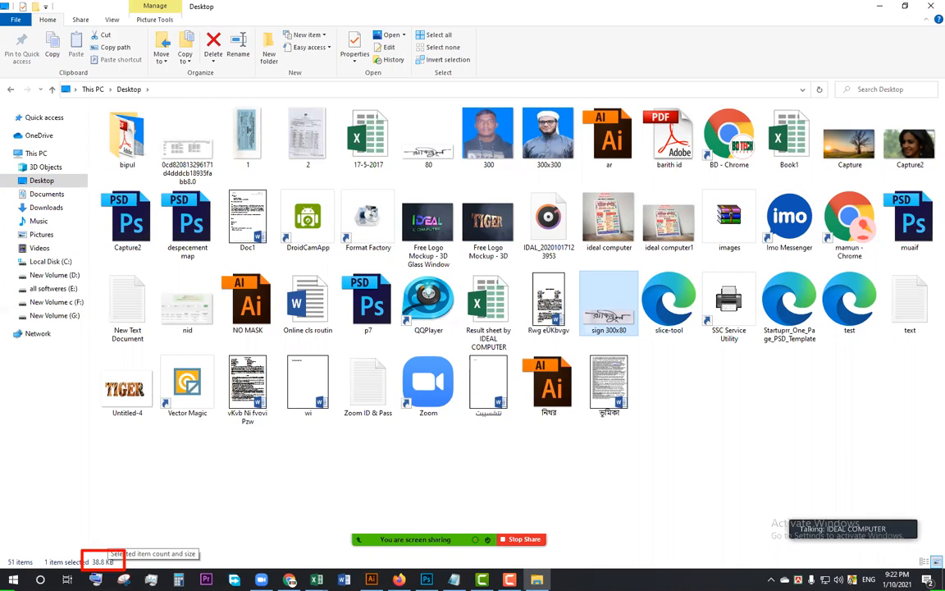
{"action": "left_click", "coordinate": [542, 141]}
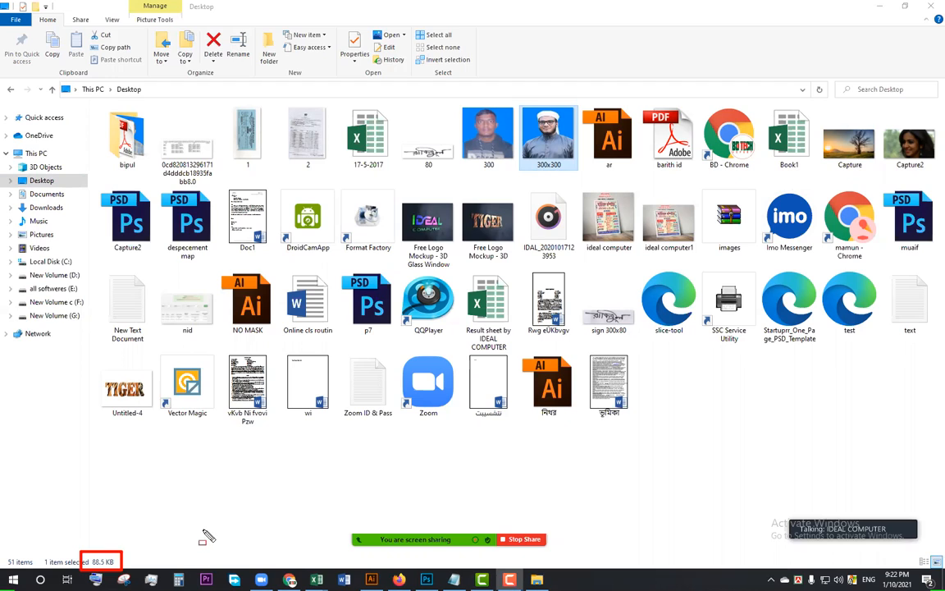
{"action": "left_click", "coordinate": [492, 467]}
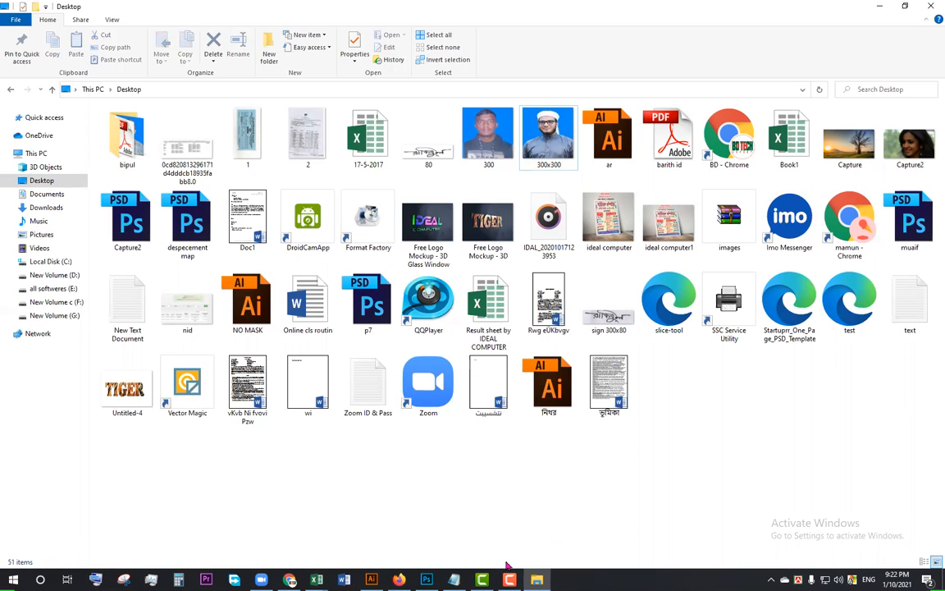